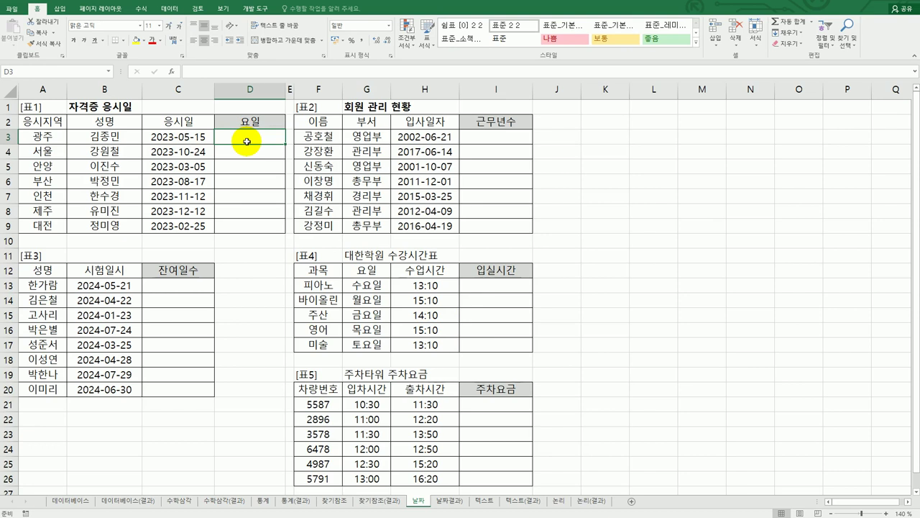
- Enter =WEEKDAY(C3,2) in D3 of 표1 so the exam date's weekday is numbered from Monday as 1
drag(247, 141, 247, 226)
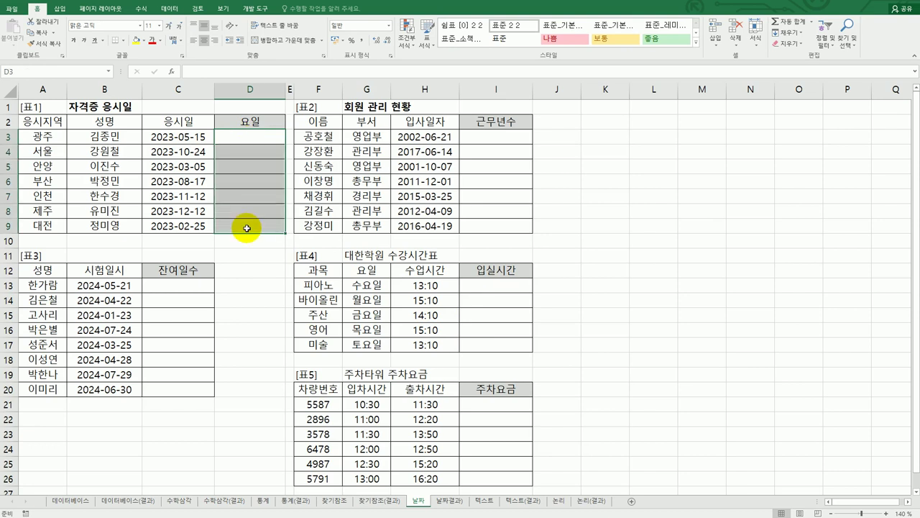
drag(199, 136, 199, 151)
click(233, 136)
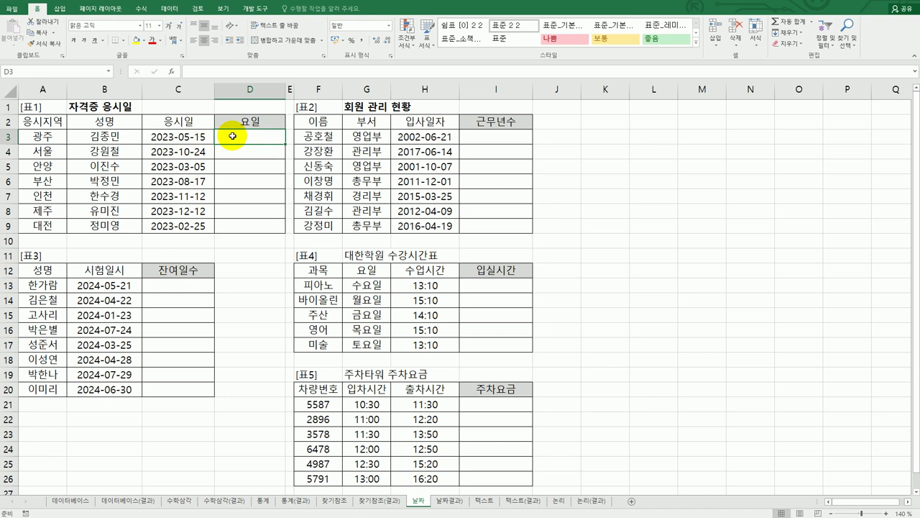
text(=)
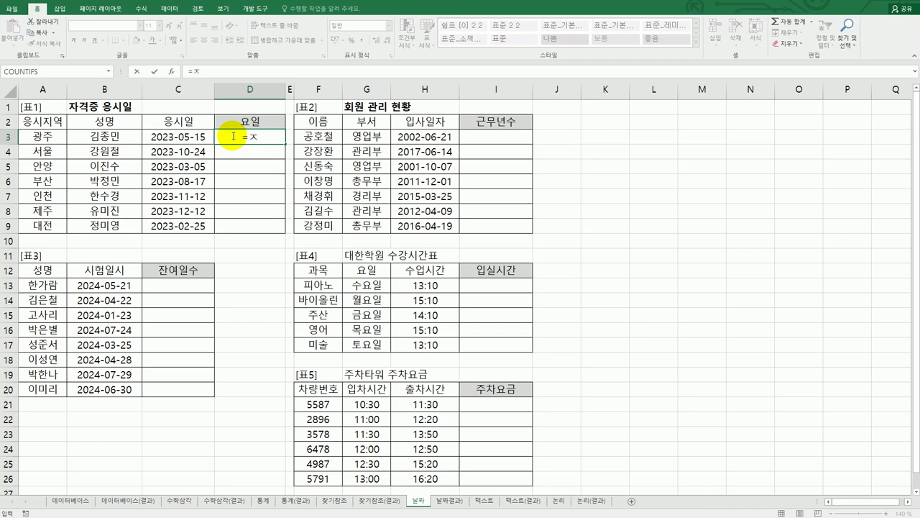
text(W)
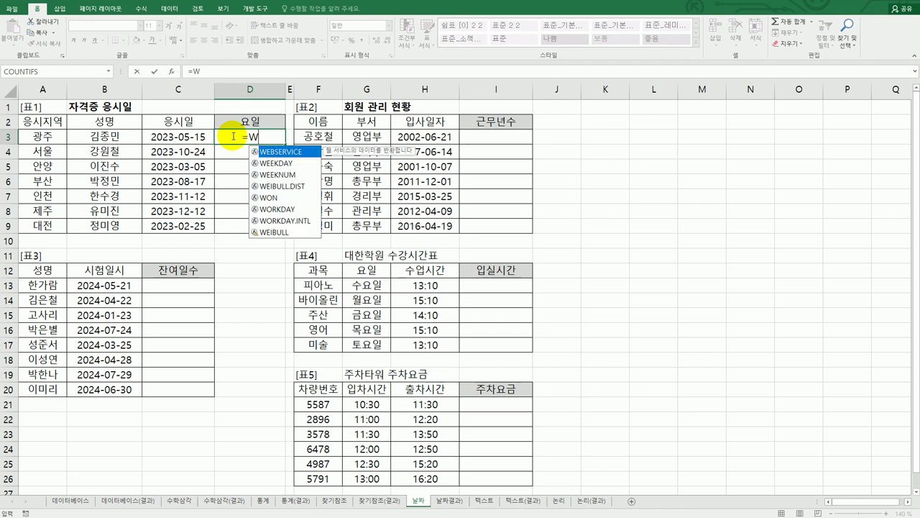
double_click(309, 164)
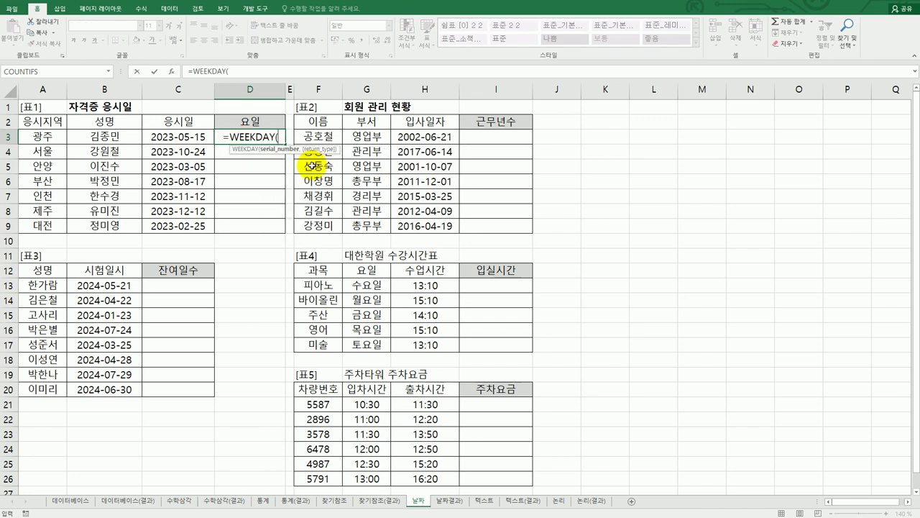
click(192, 136)
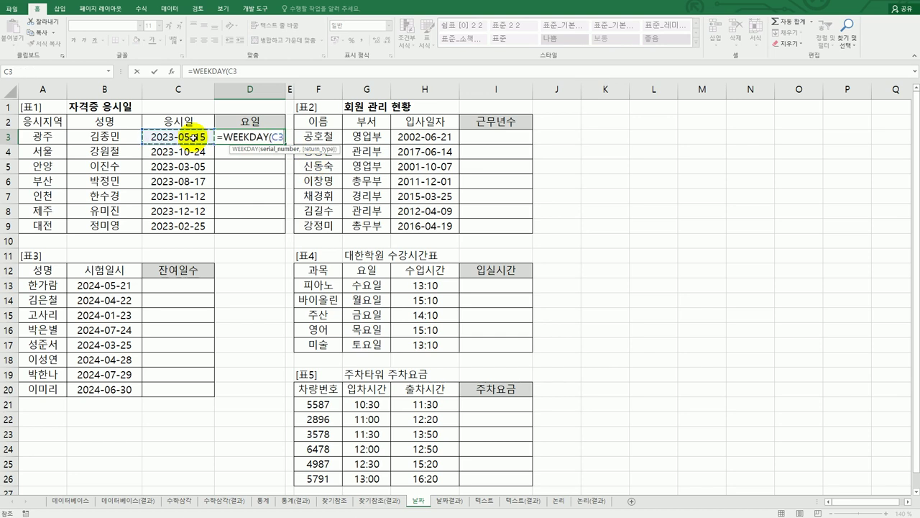
text(,)
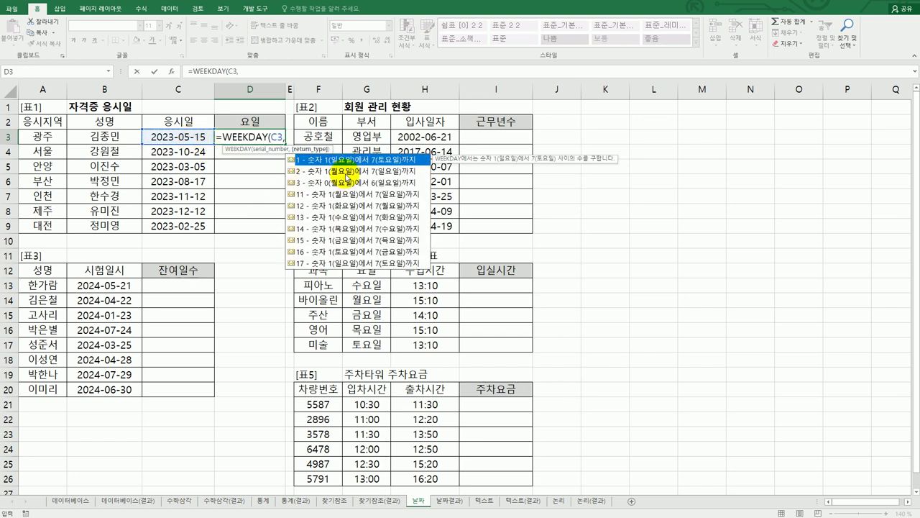
click(327, 173)
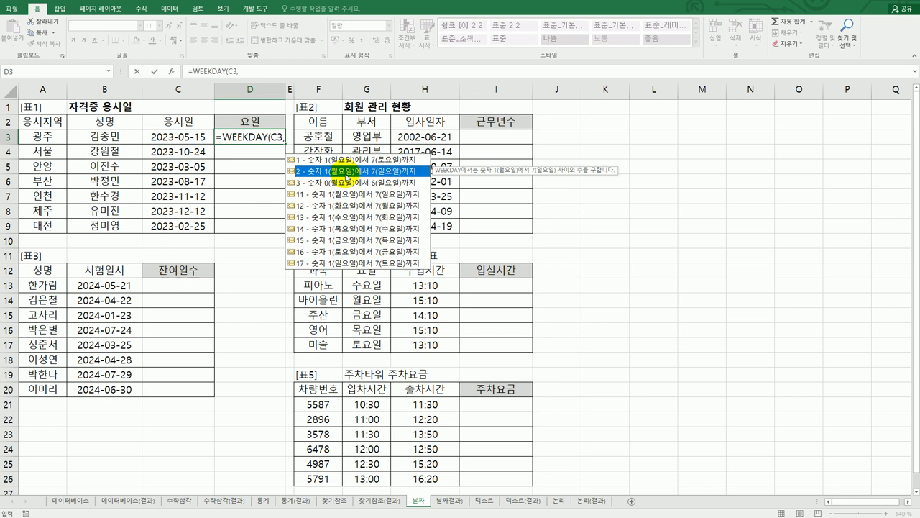
double_click(327, 173)
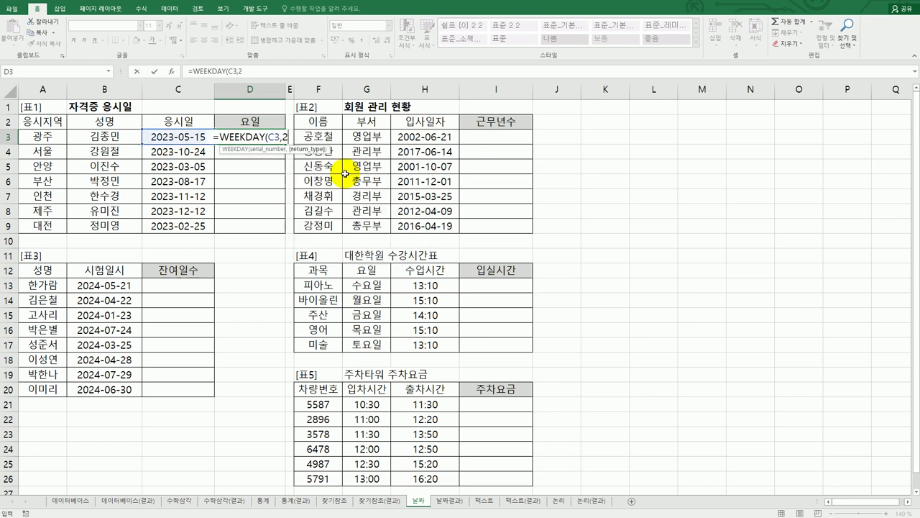
text())
key(Return)
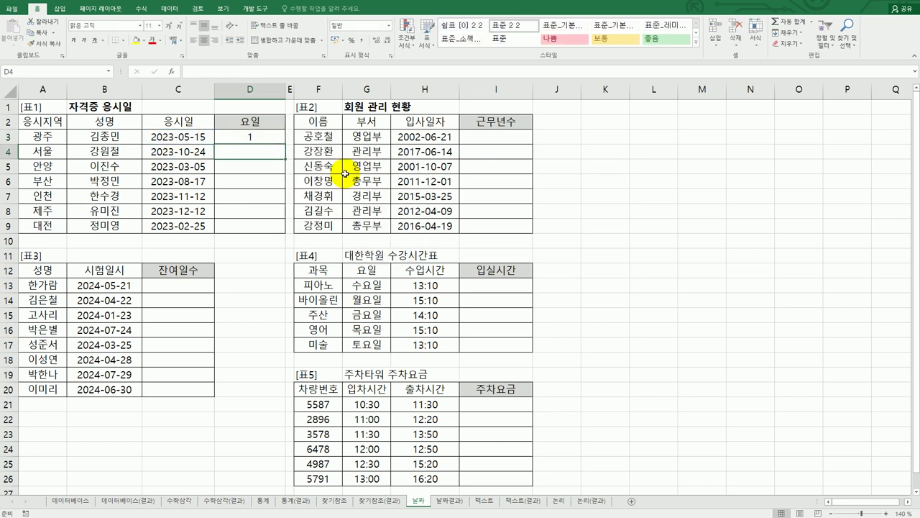
- Fill the WEEKDAY formula from D3 down through D9 and check the weekday numbers
click(257, 136)
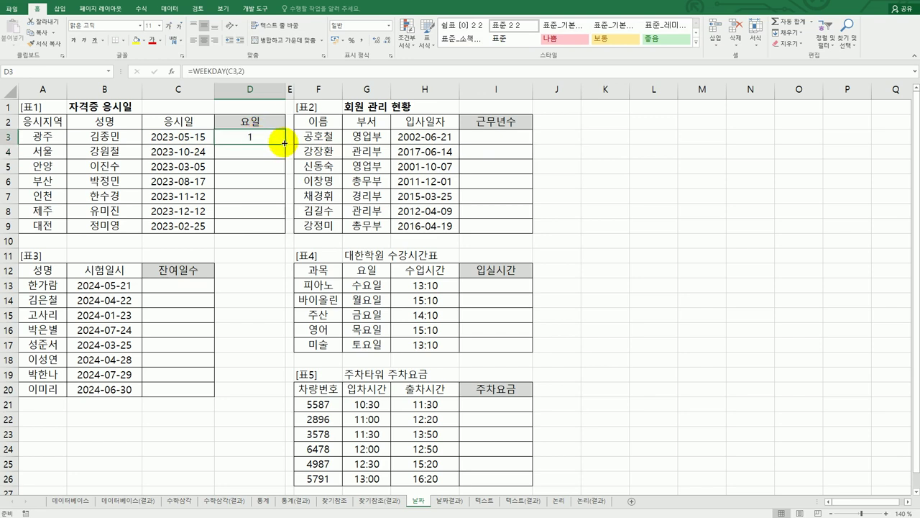
drag(284, 143, 276, 231)
click(254, 139)
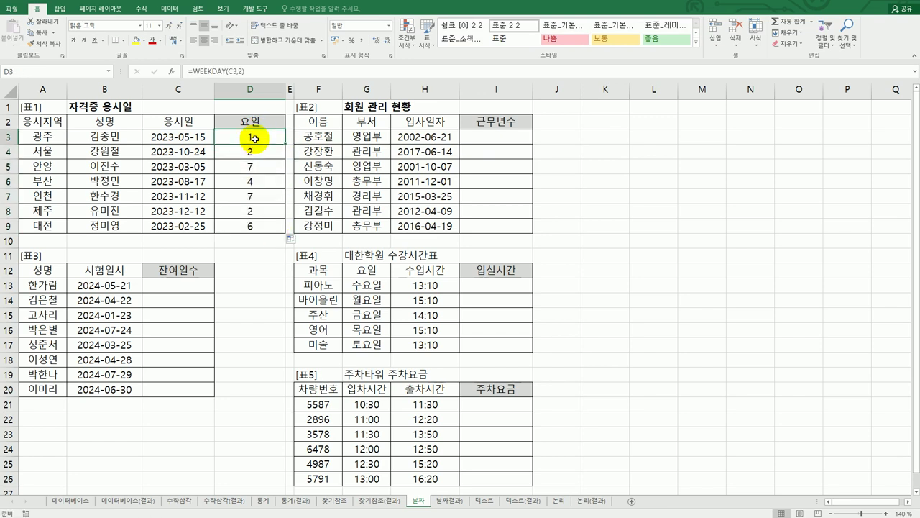
click(255, 153)
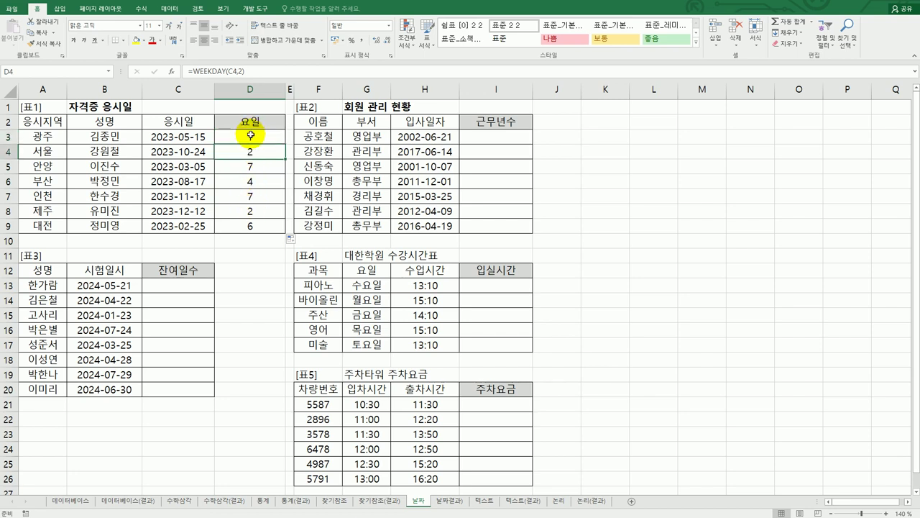
- Wrap the WEEKDAY formula in D3 in an IF function and open the IF function's arguments
click(251, 135)
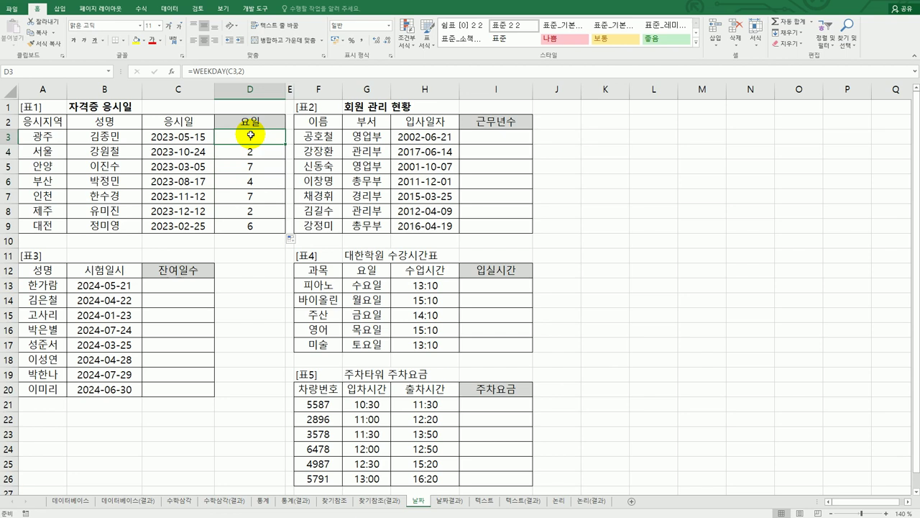
double_click(251, 135)
click(218, 136)
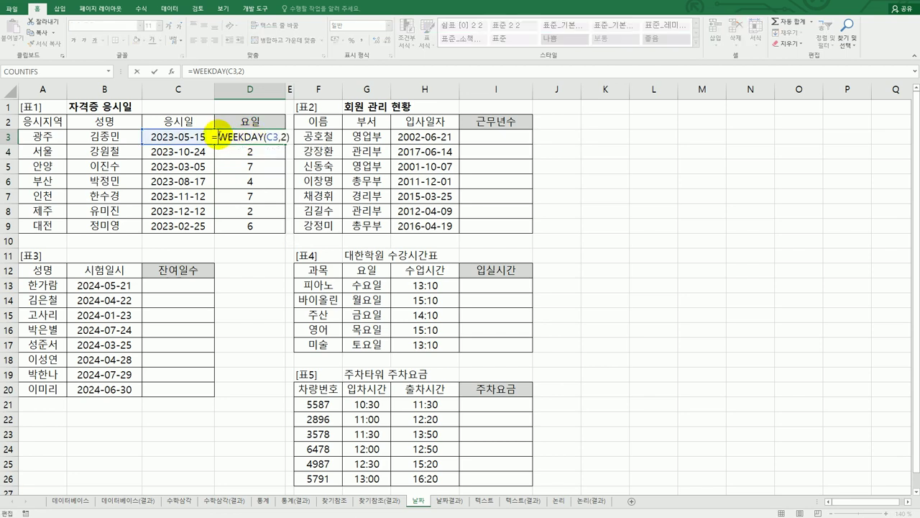
text(IF)
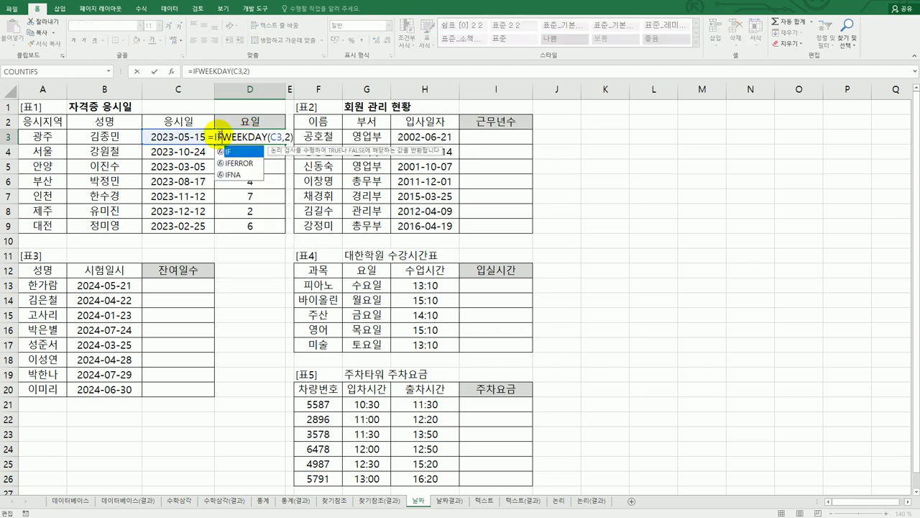
text(()
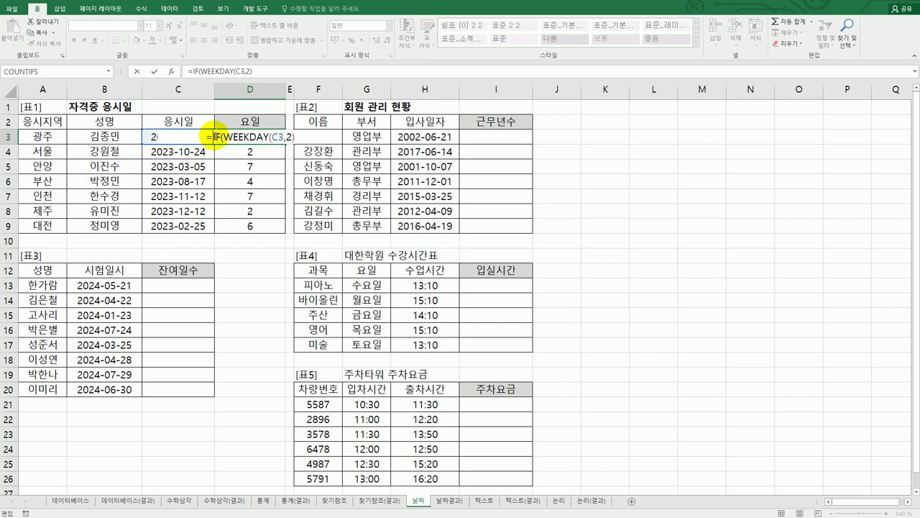
click(171, 71)
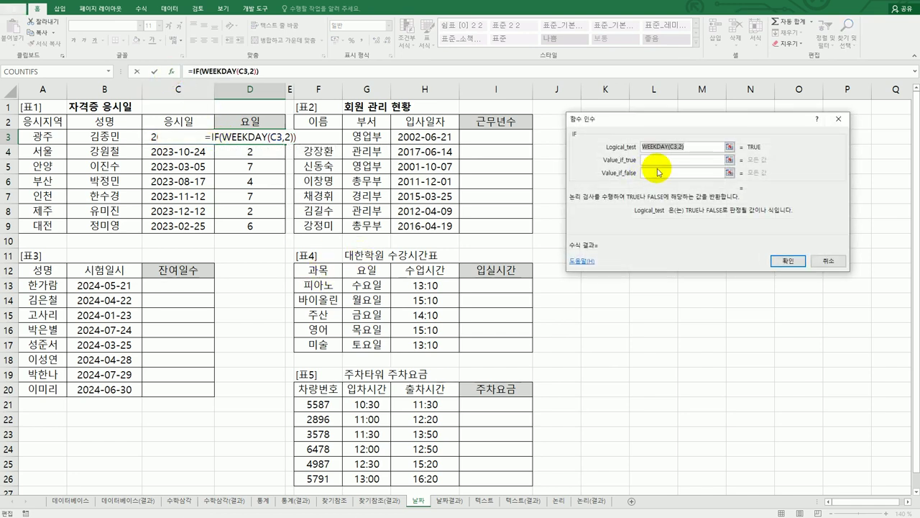
click(696, 146)
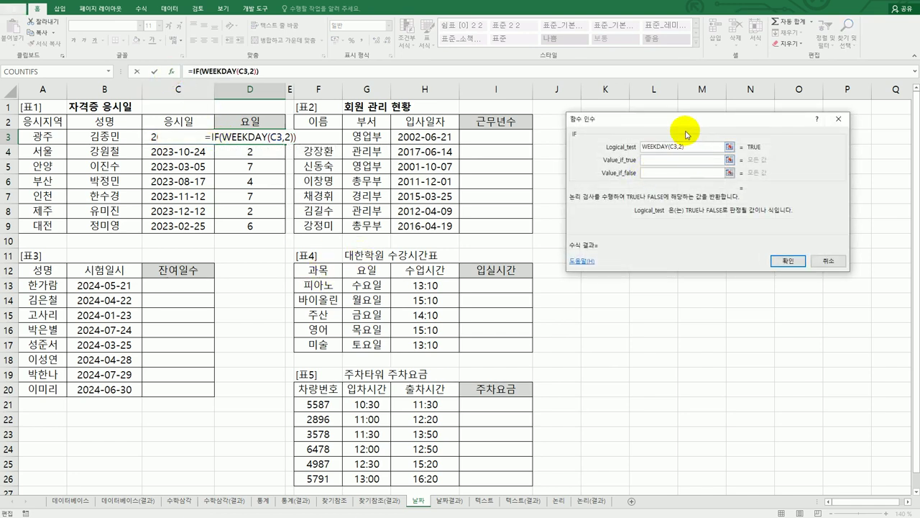
drag(686, 128, 613, 143)
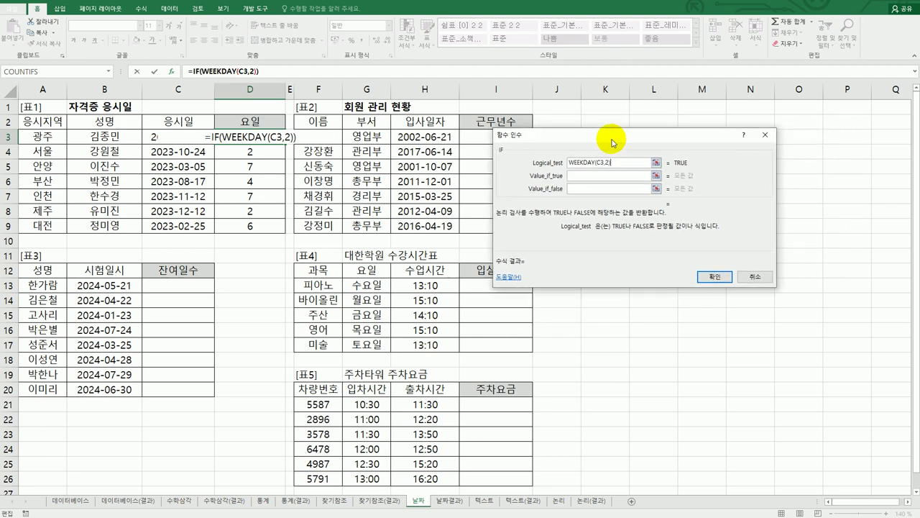
- Complete the IF with test WEEKDAY(C3,2)<=5, "평일" if true and "주말" if false, and fill it down to D9
text(<=5)
key(Tab)
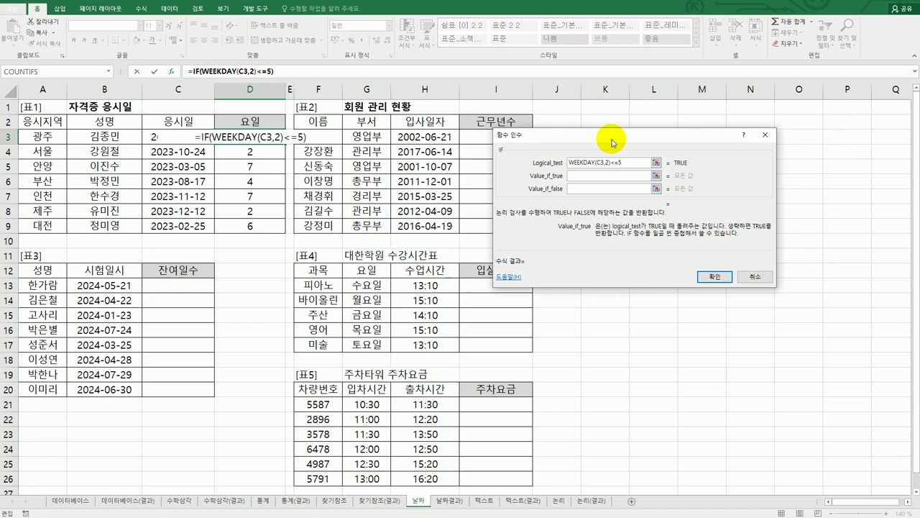
text(평일)
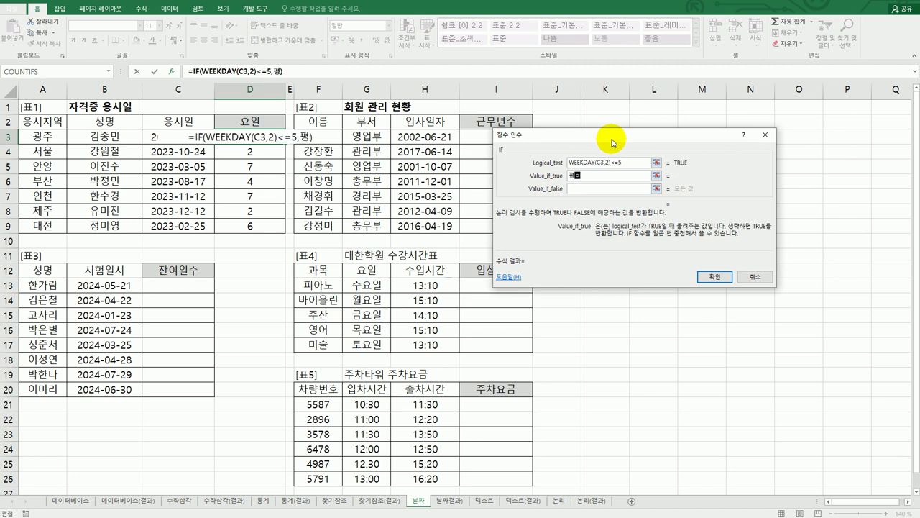
key(Tab)
text(주말)
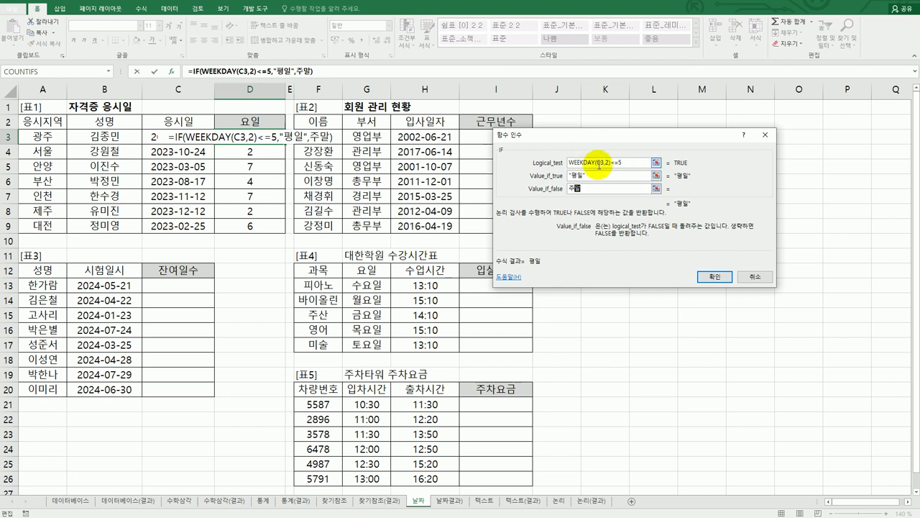
click(708, 276)
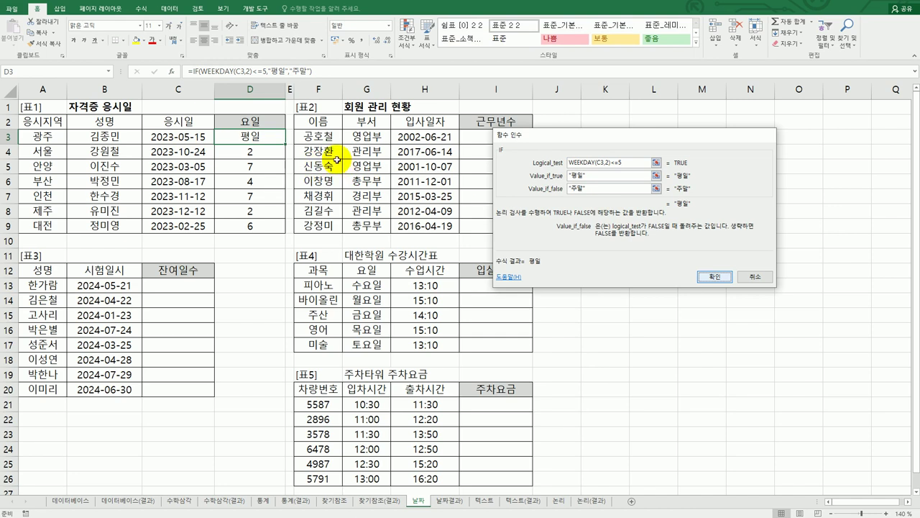
drag(285, 145, 283, 239)
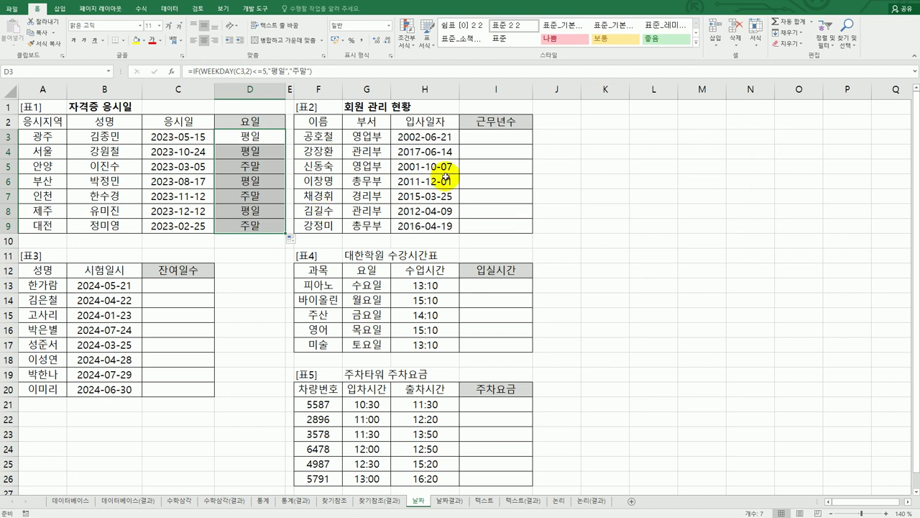
- Enter =YEAR(TODAY()) in I3, the first 근무년수 cell of 표2
click(502, 139)
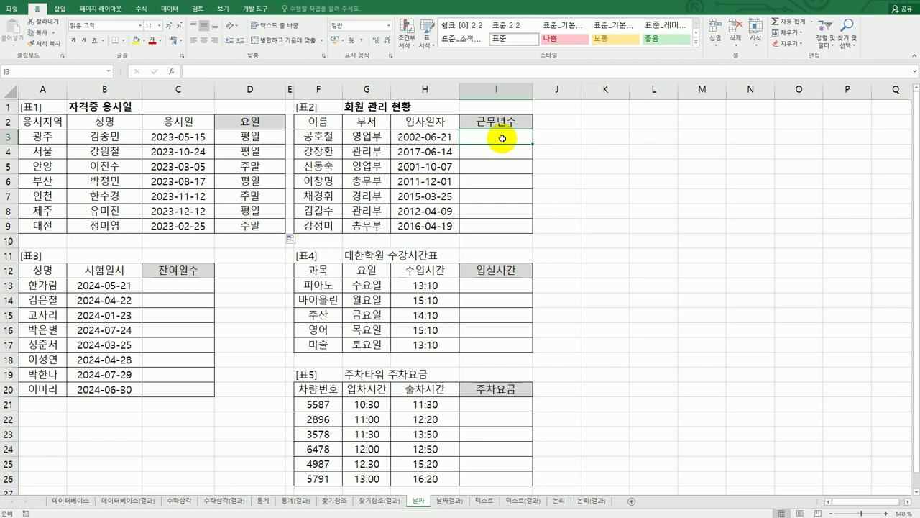
text(=ㅛ)
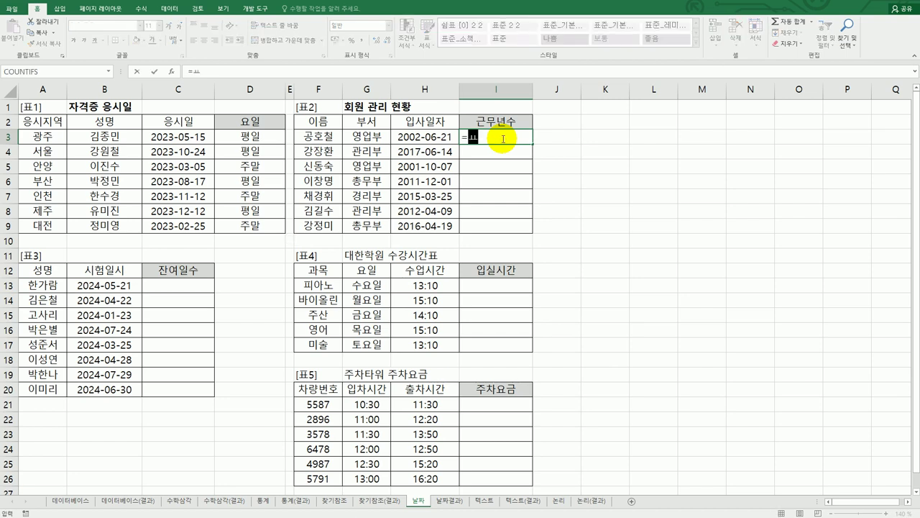
key(BackSpace)
text(ye)
key(Tab)
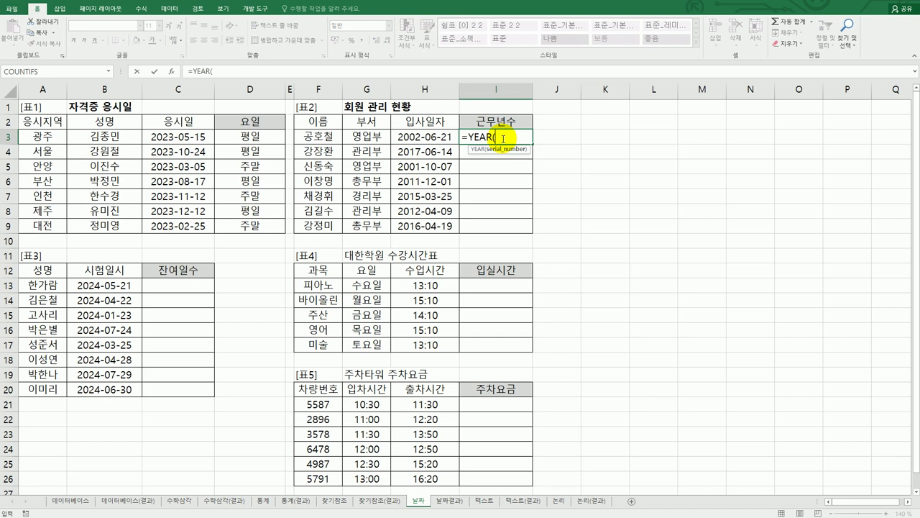
text(TO)
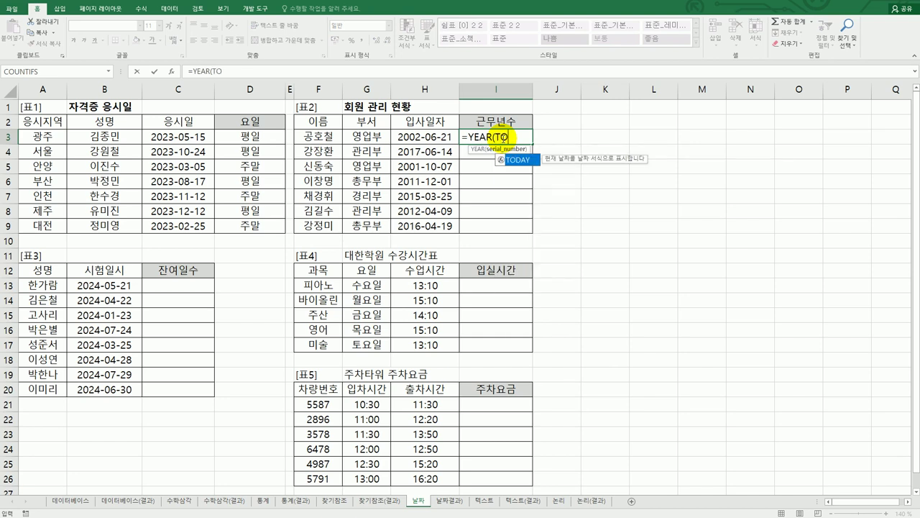
double_click(510, 159)
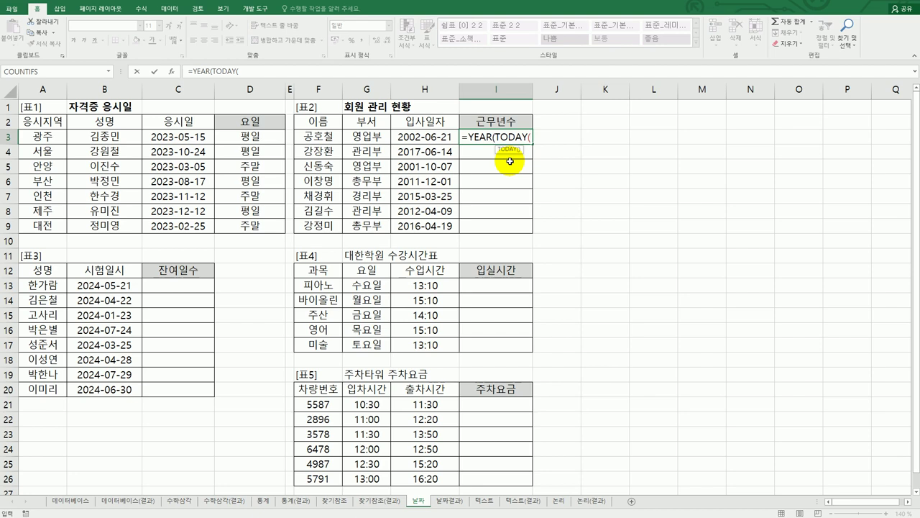
text())
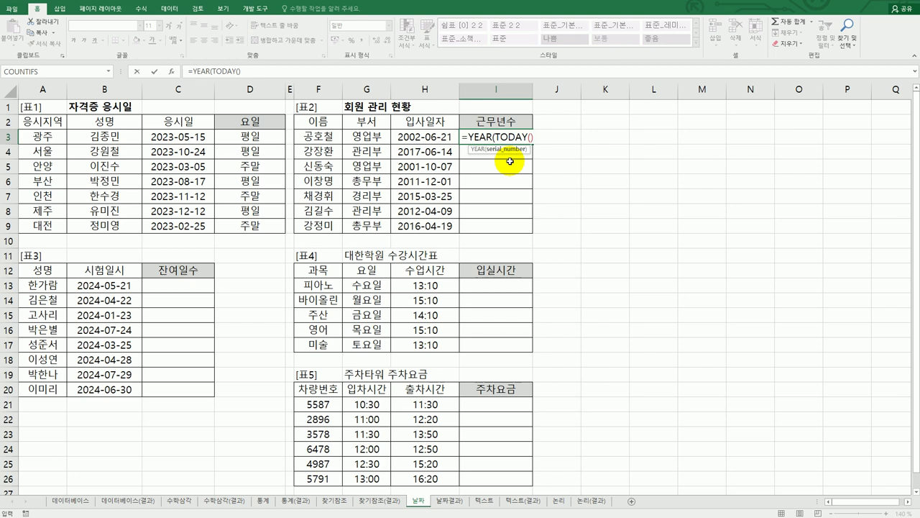
key(Return)
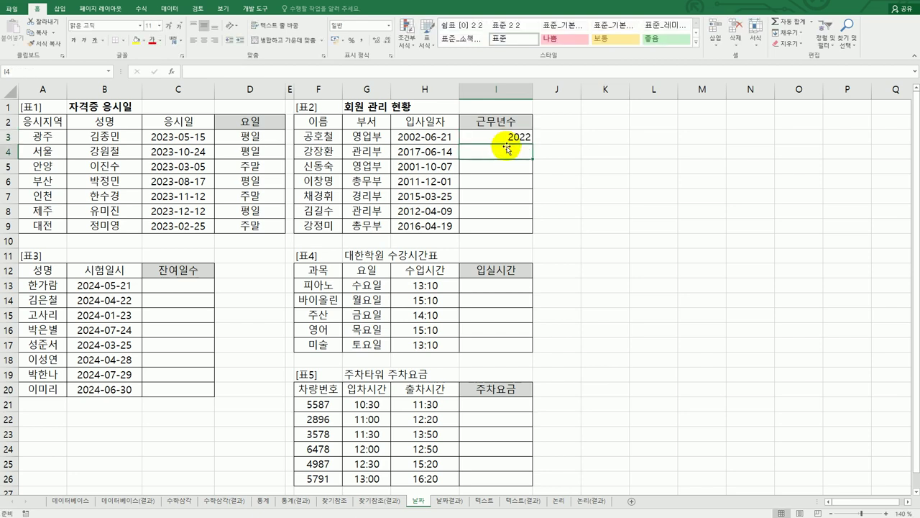
- Extend the I3 formula in 표2 to =YEAR(TODAY())-YEAR(H3) to calculate the years of service
click(507, 137)
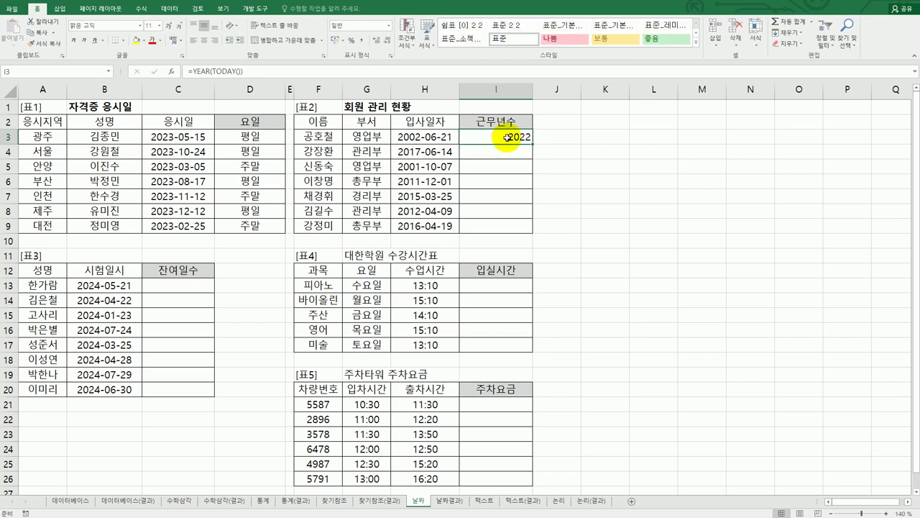
double_click(507, 137)
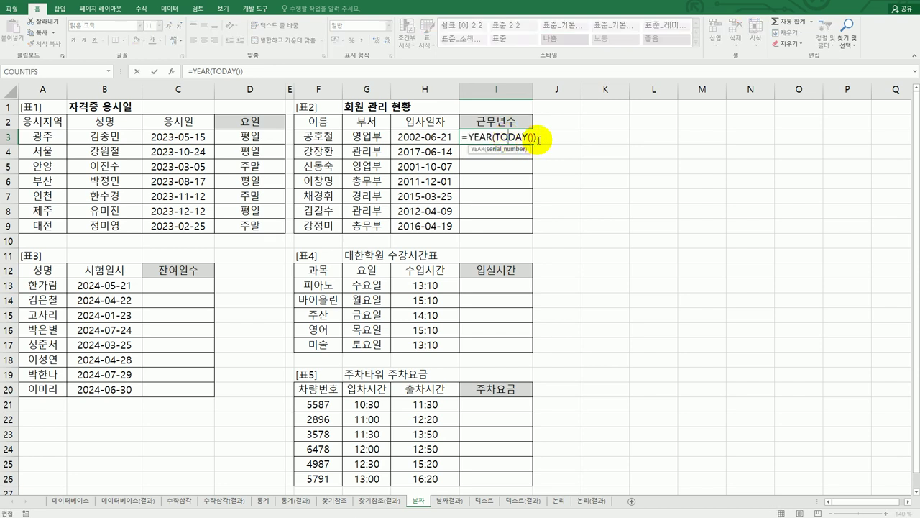
text(-)
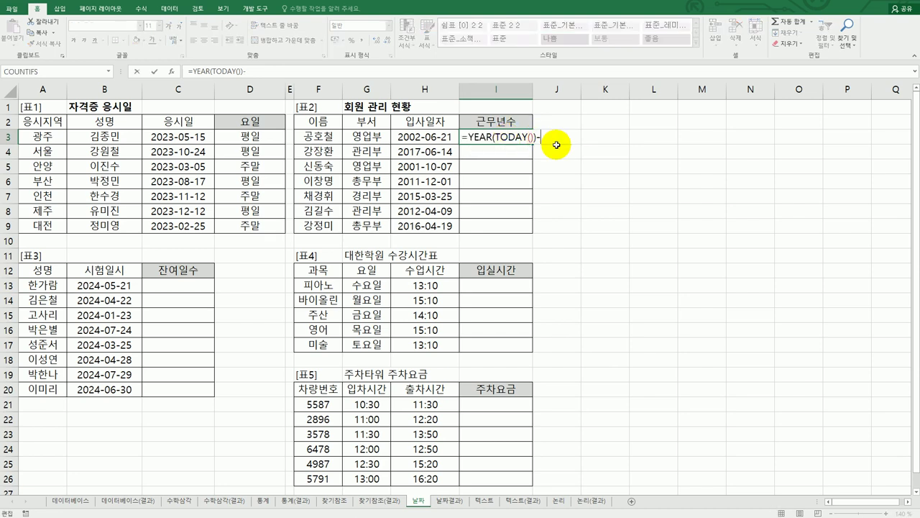
text(YEAR()
click(429, 137)
text())
key(Return)
- Set the number format of I3 to 일반 and fill its formula down through I9
click(500, 136)
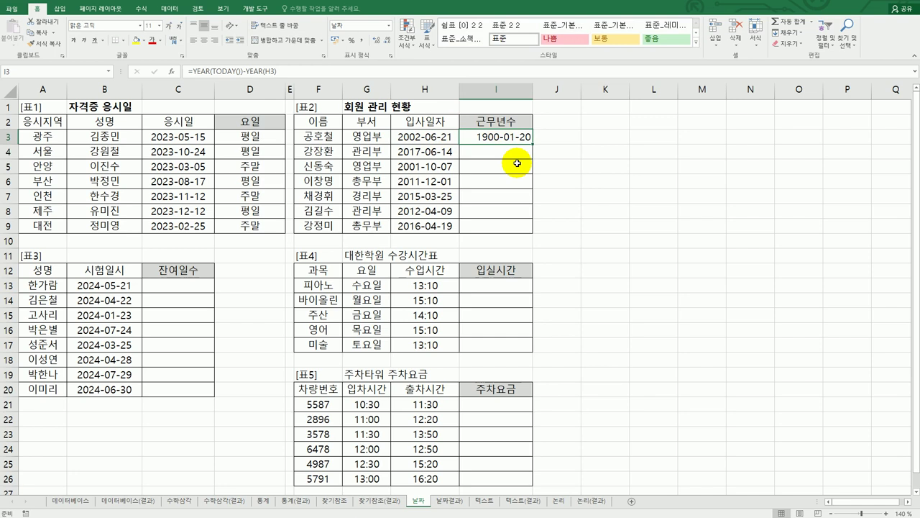
right_click(490, 138)
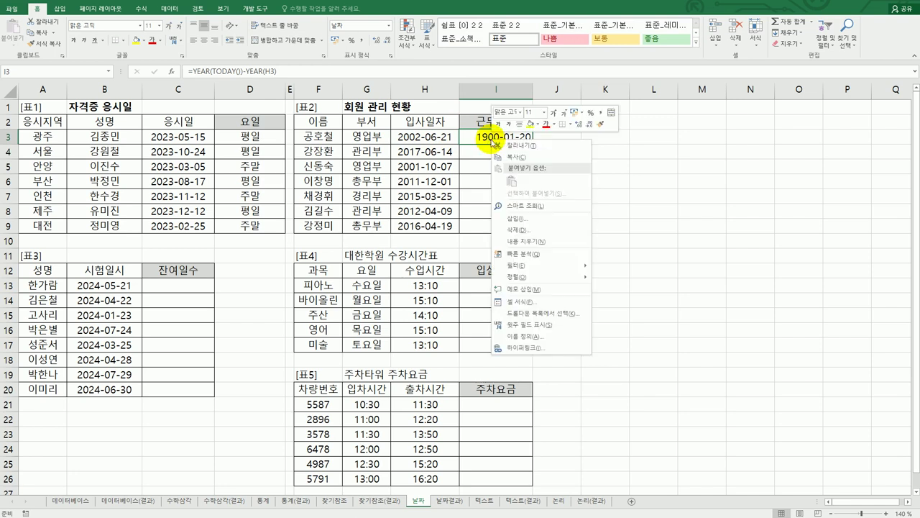
click(555, 303)
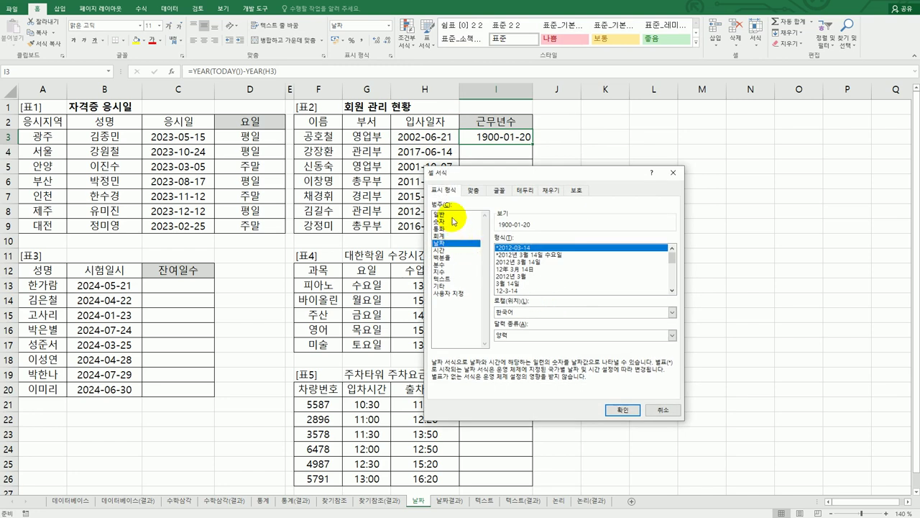
click(452, 215)
click(622, 410)
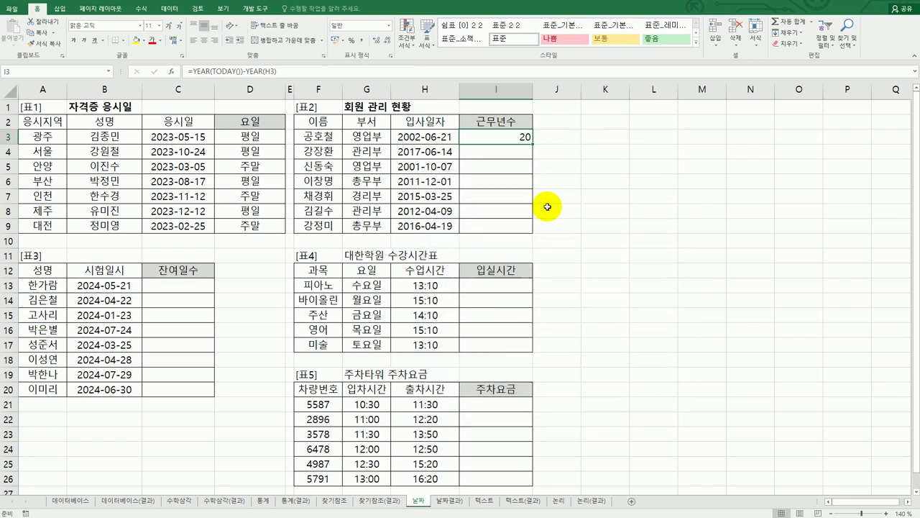
drag(531, 142, 529, 236)
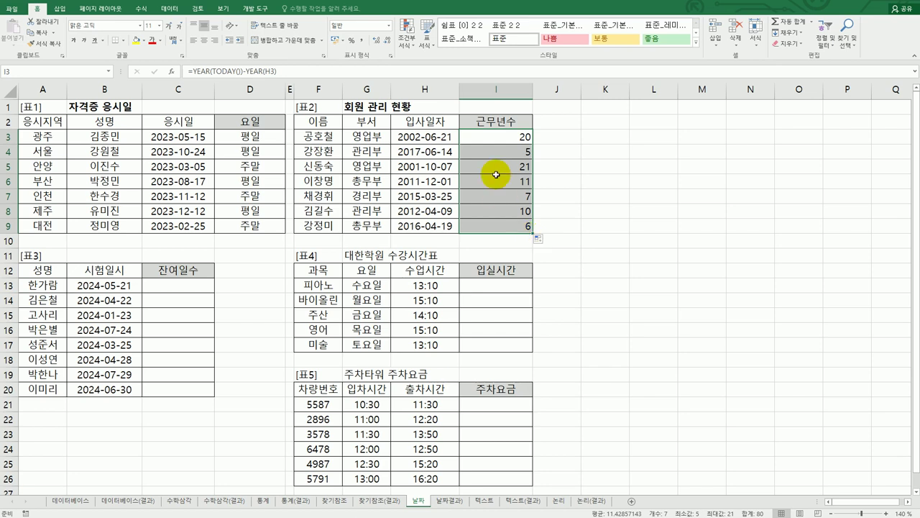
- Enter =DAYS(B13,TODAY()) in C13, the first 잔여일수 cell of 표3
click(184, 282)
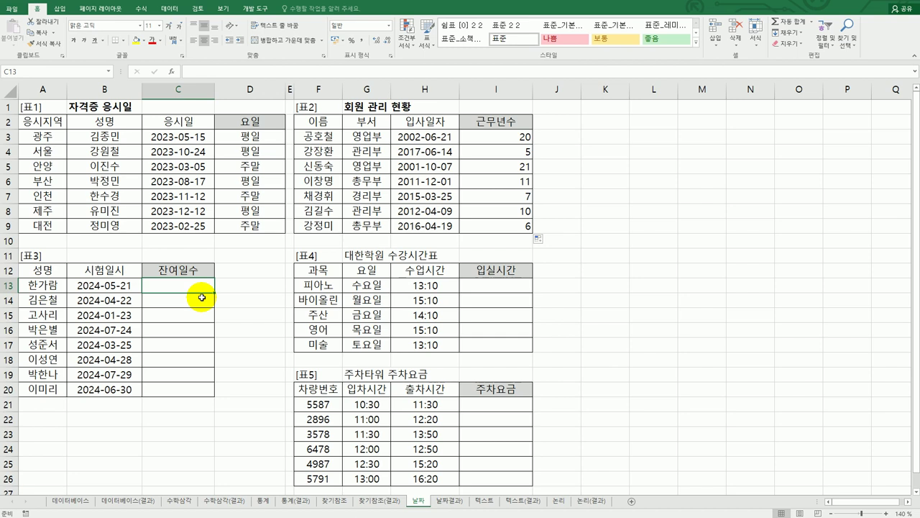
text(=DAYS()
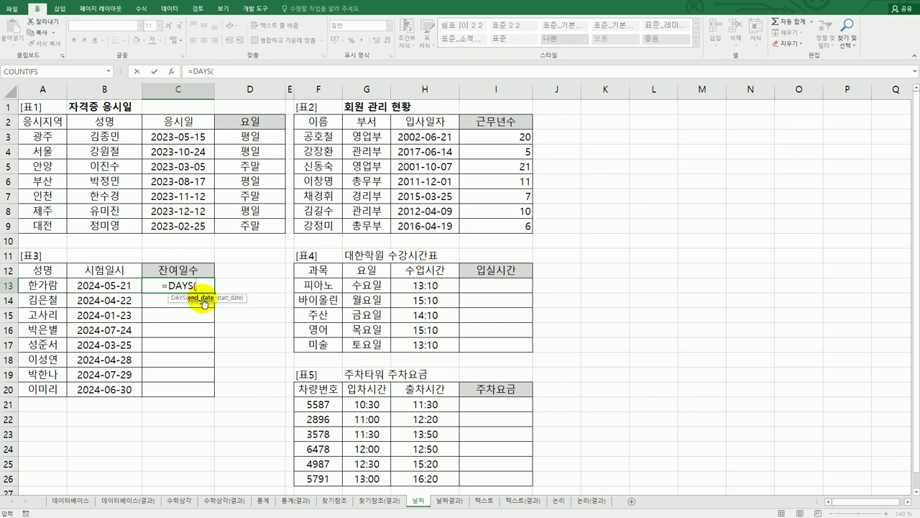
click(112, 287)
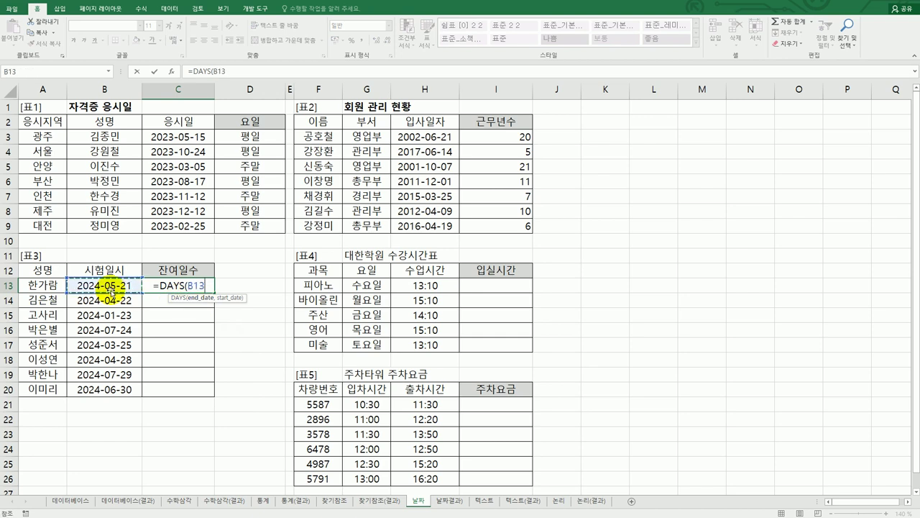
text(,TODAY()
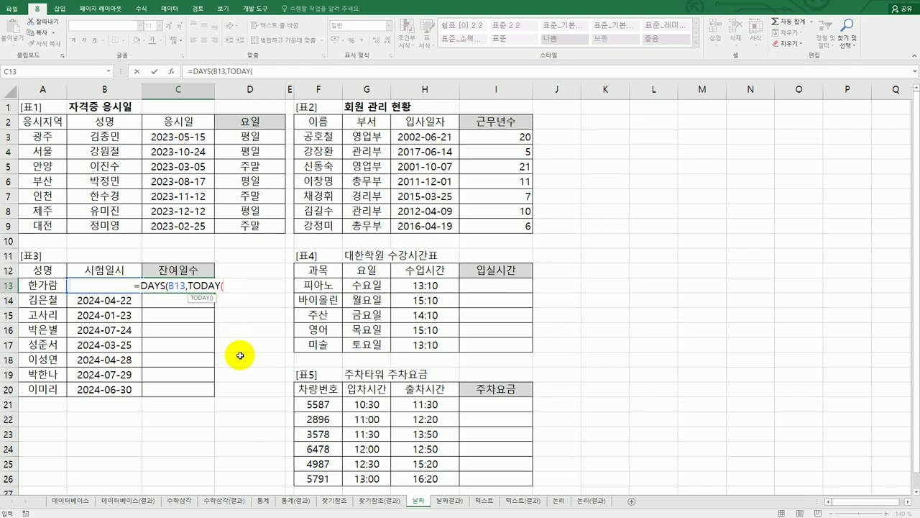
text())
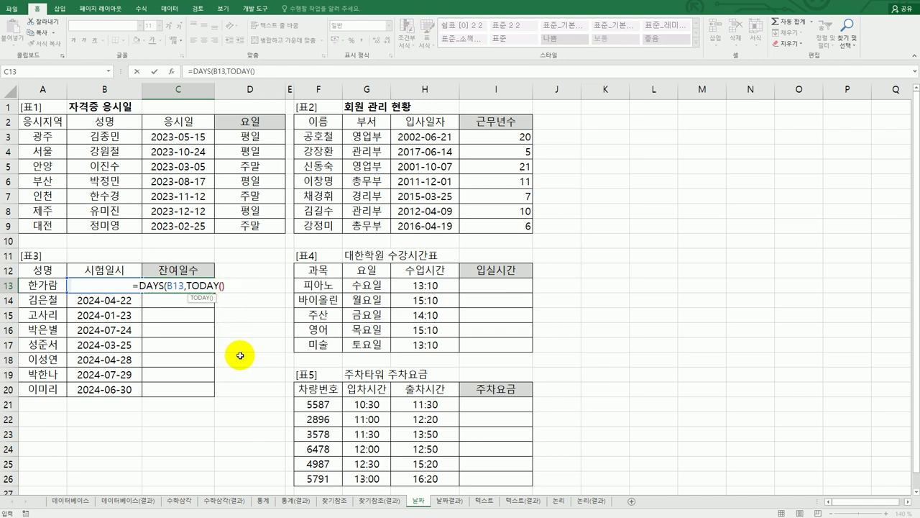
text())
key(Return)
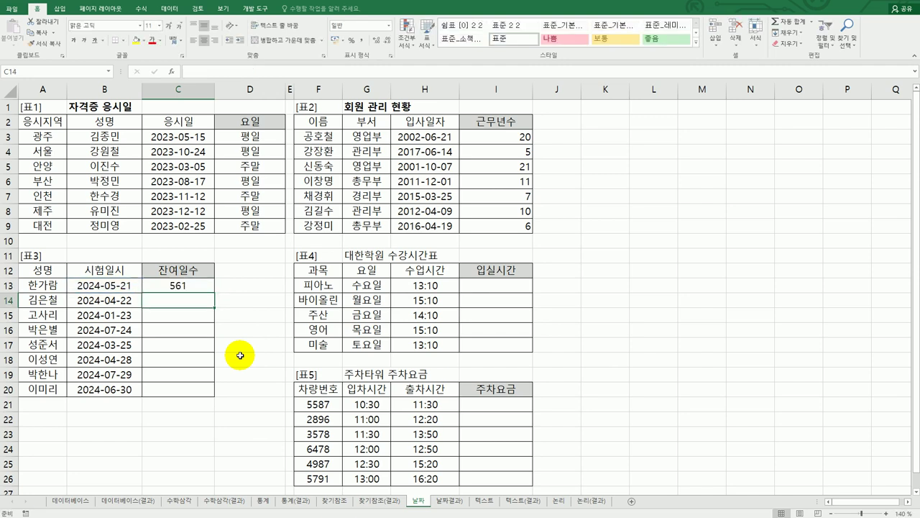
- Fill the DAYS formula from C13 down through C20
click(196, 290)
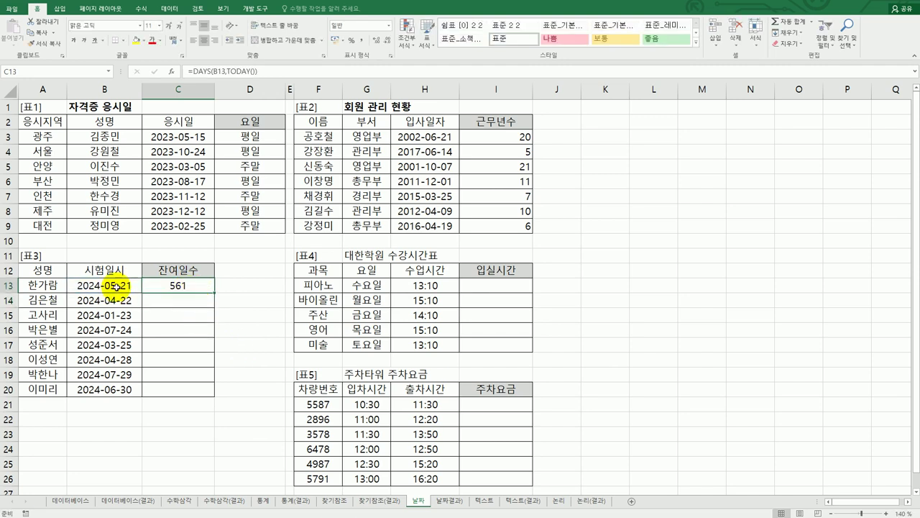
drag(213, 293, 206, 395)
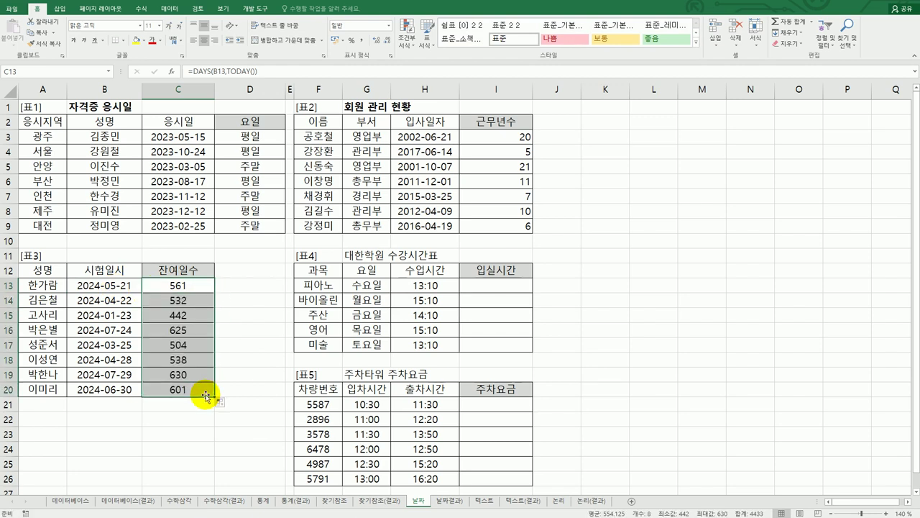
drag(185, 286, 179, 386)
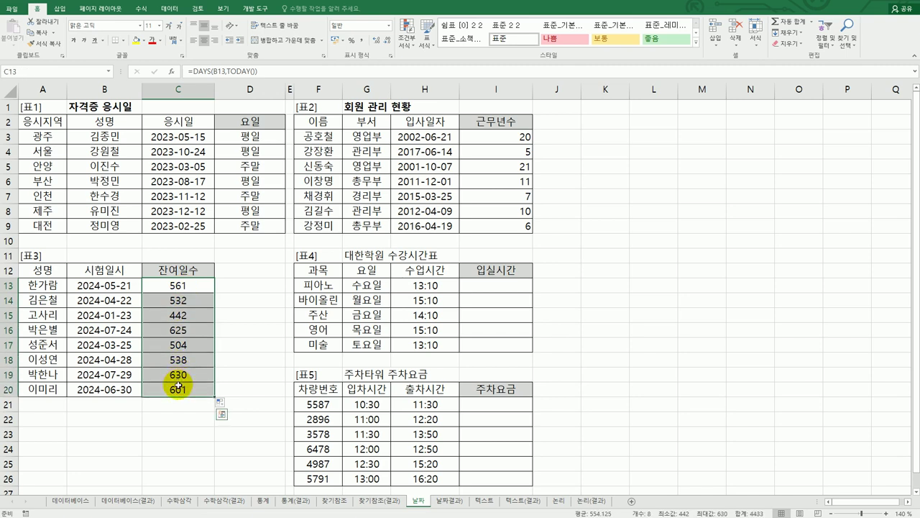
- Enter =HOUR(H13)&"시" in I13, the first 입실시간 cell of 표4
click(487, 286)
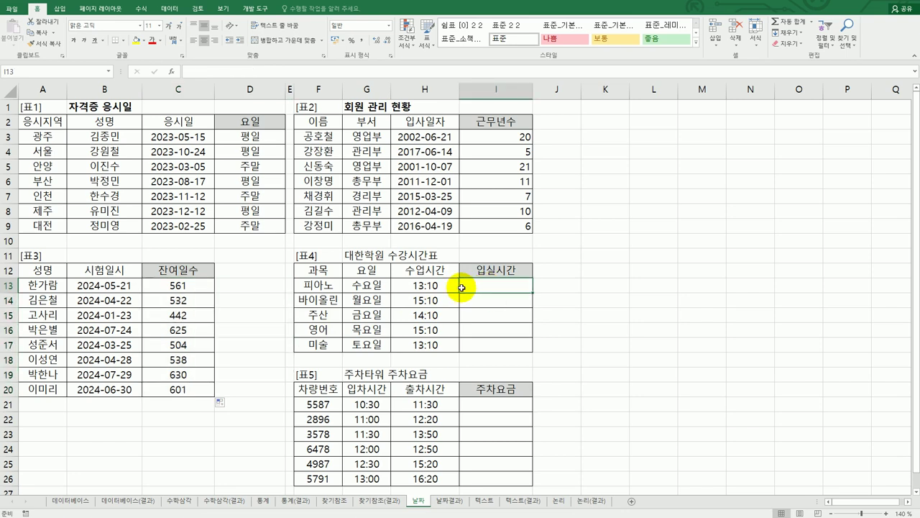
click(446, 288)
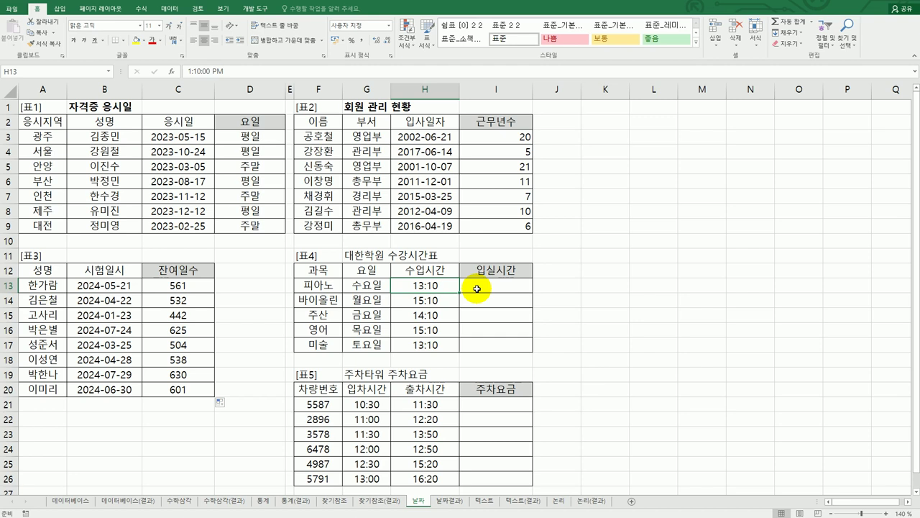
click(479, 289)
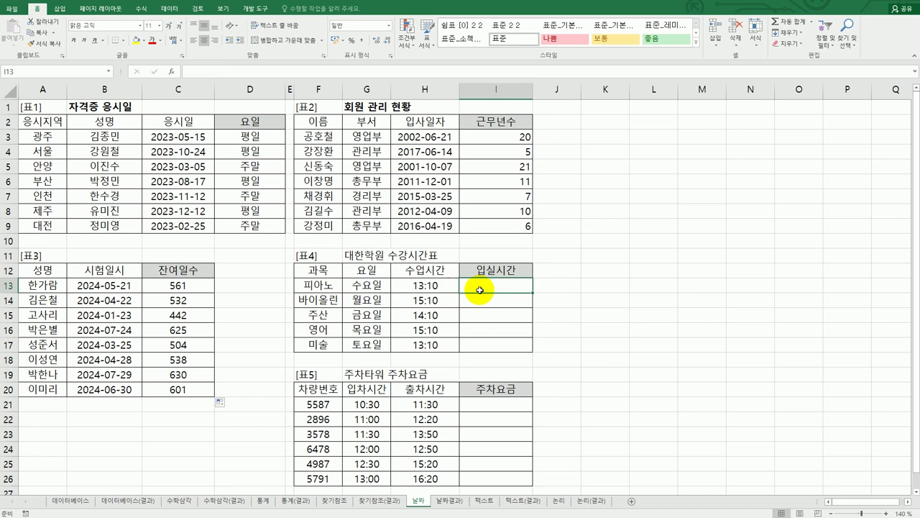
text(=HO)
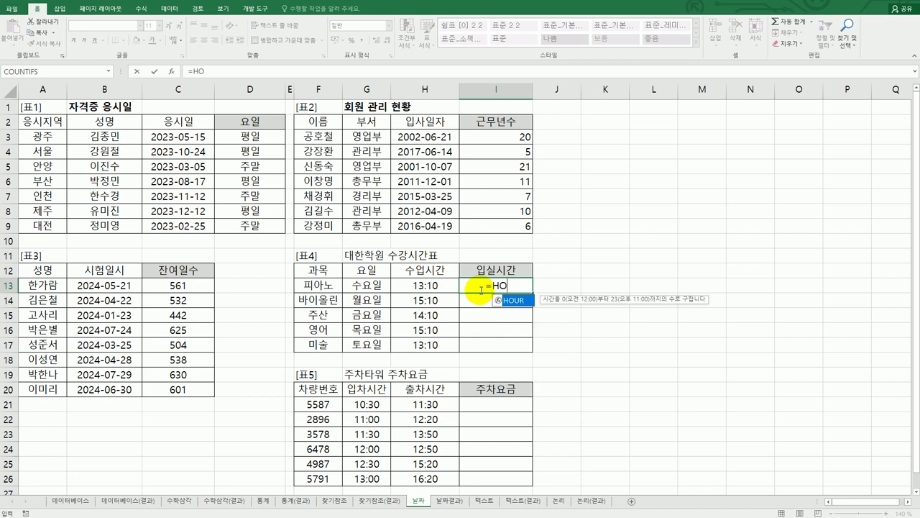
double_click(512, 300)
click(424, 287)
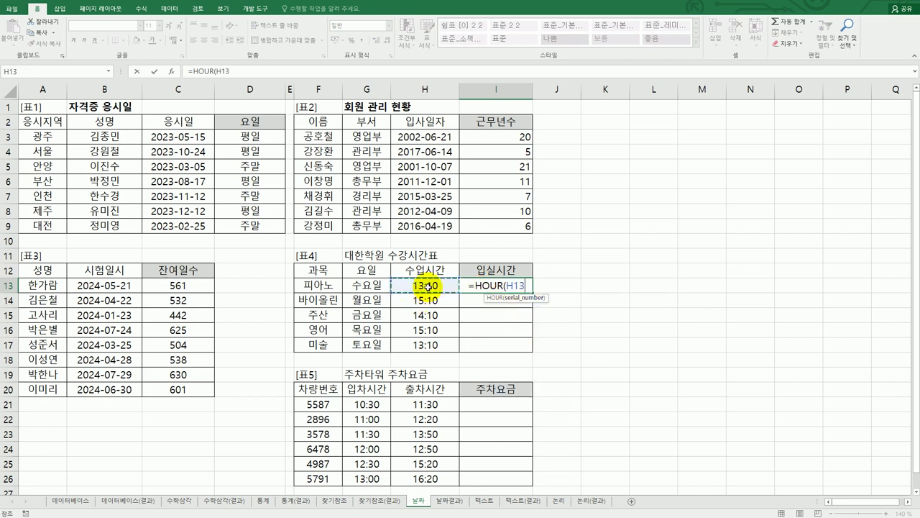
text())
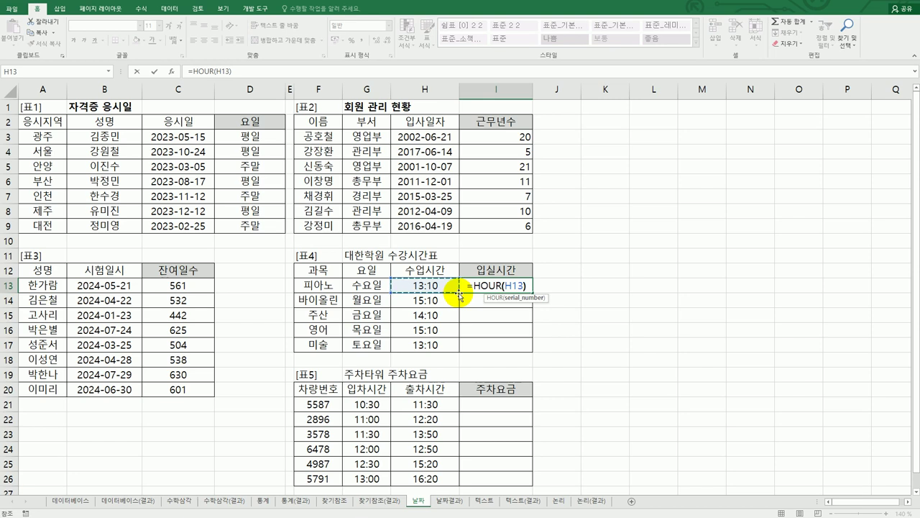
text(&"시")
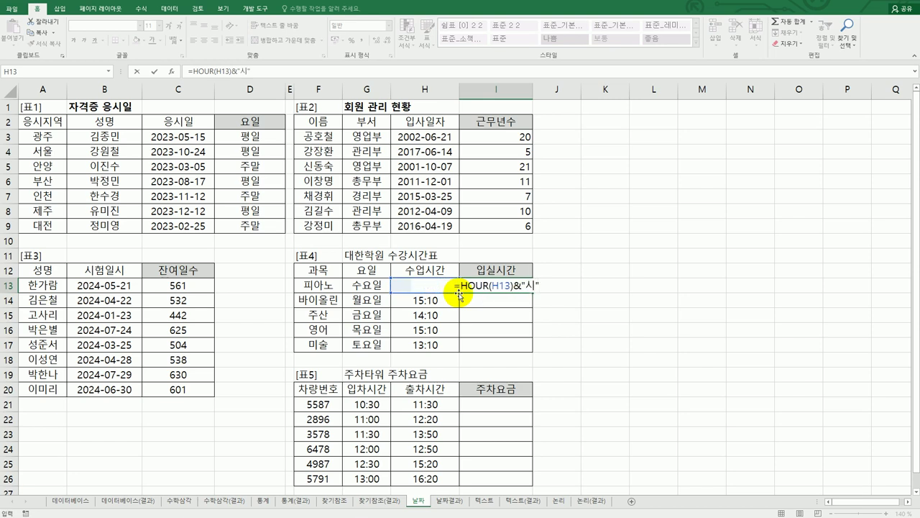
key(Return)
- Fill the 입실시간 formula from I13 down through I17
click(471, 287)
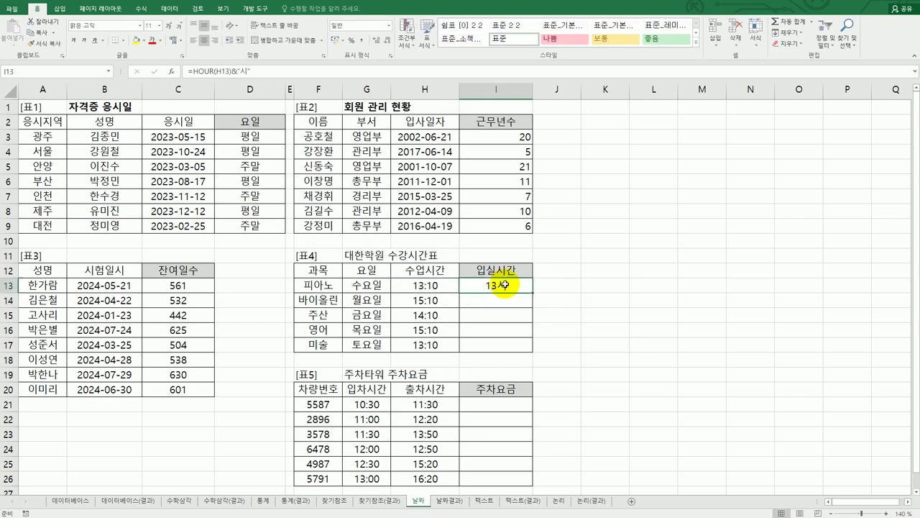
drag(531, 291, 523, 345)
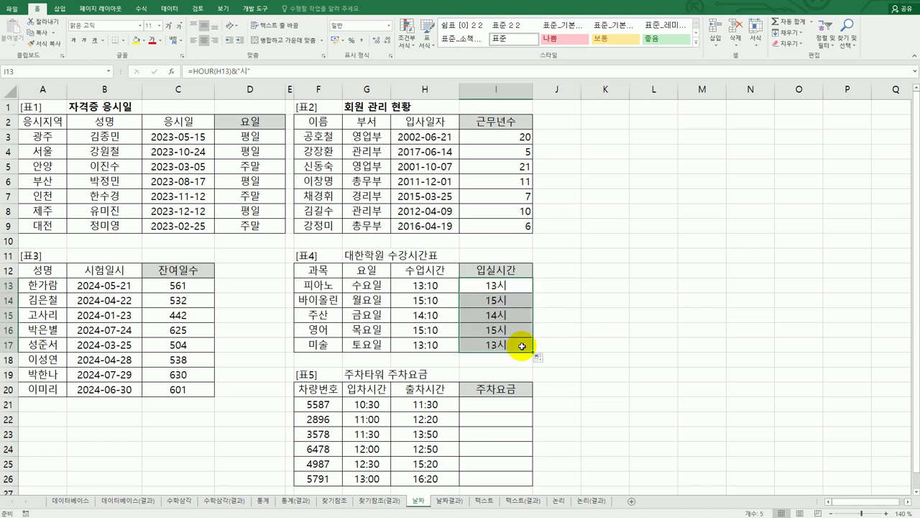
click(515, 286)
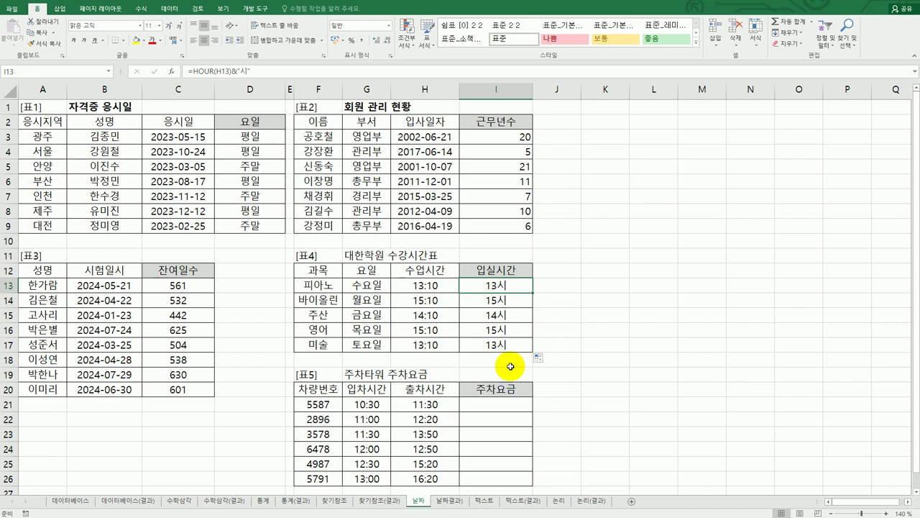
- Enter =HOUR(H21-G21) in I21, the first 주차요금 cell of 표5
click(505, 410)
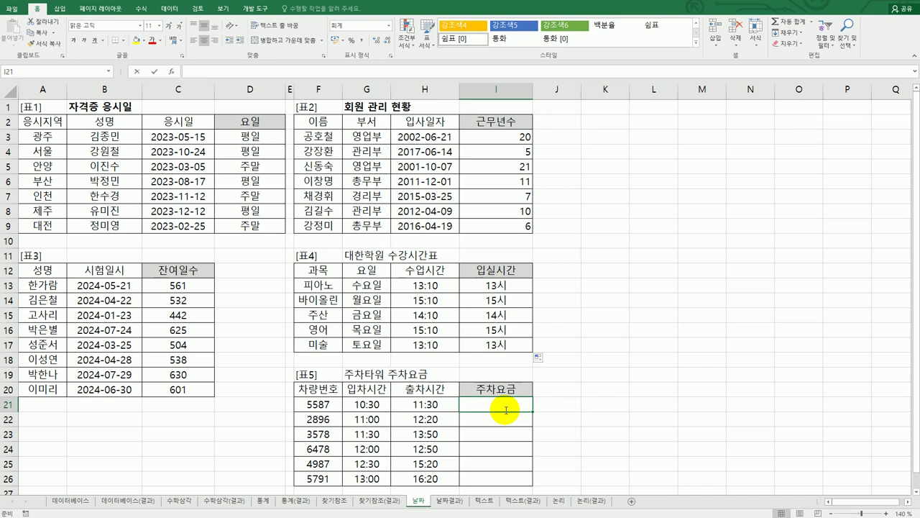
text(=)
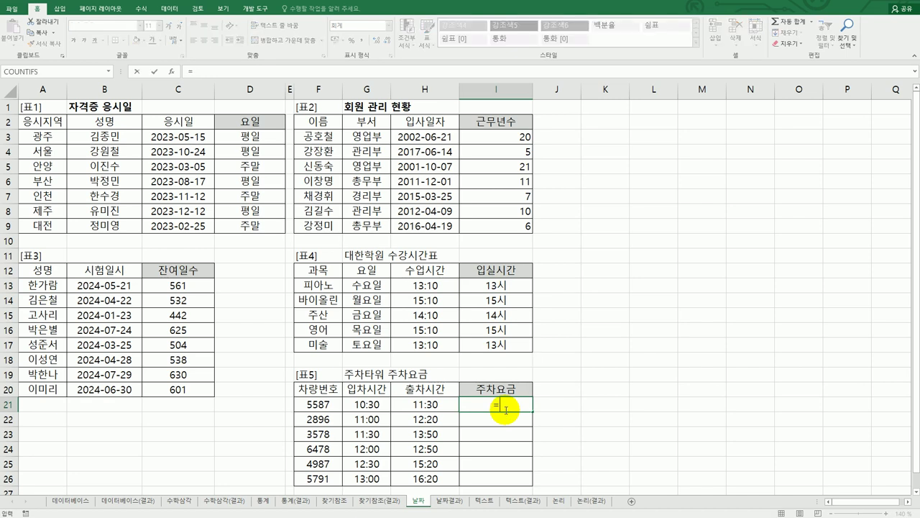
text(HOU)
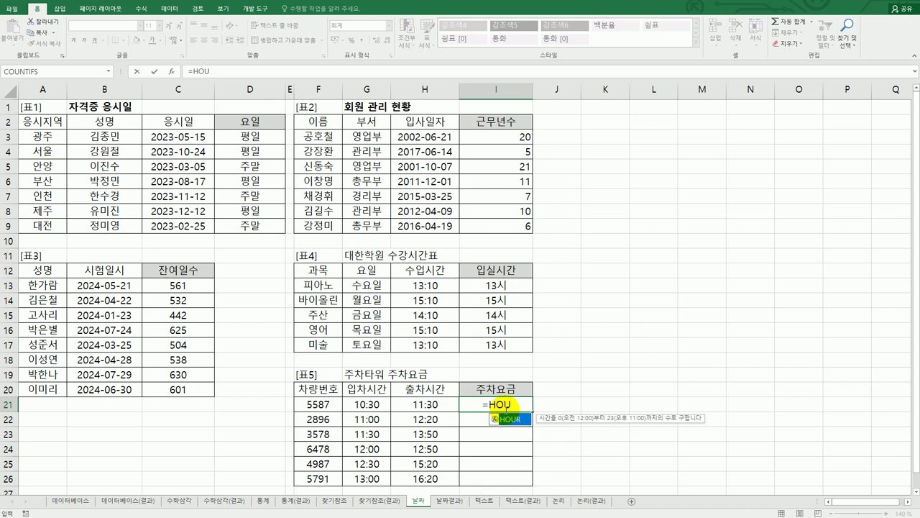
key(Tab)
click(438, 403)
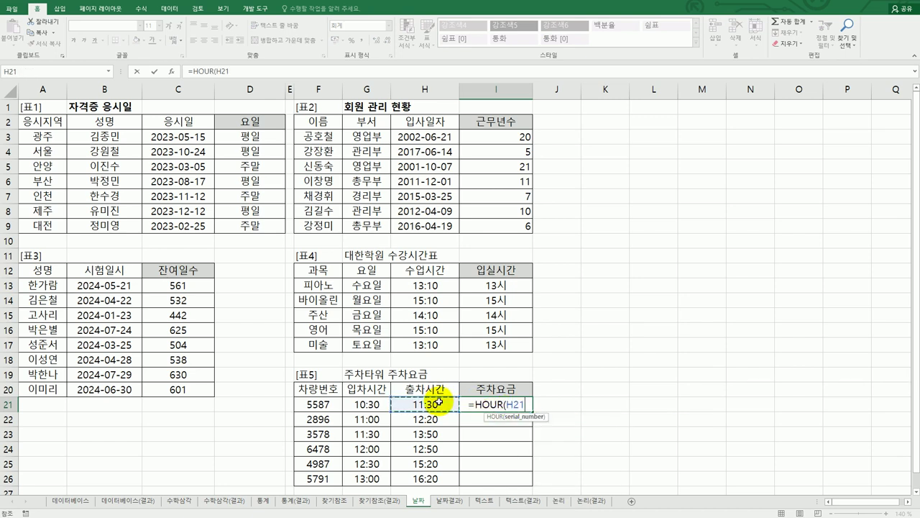
text(-)
click(379, 407)
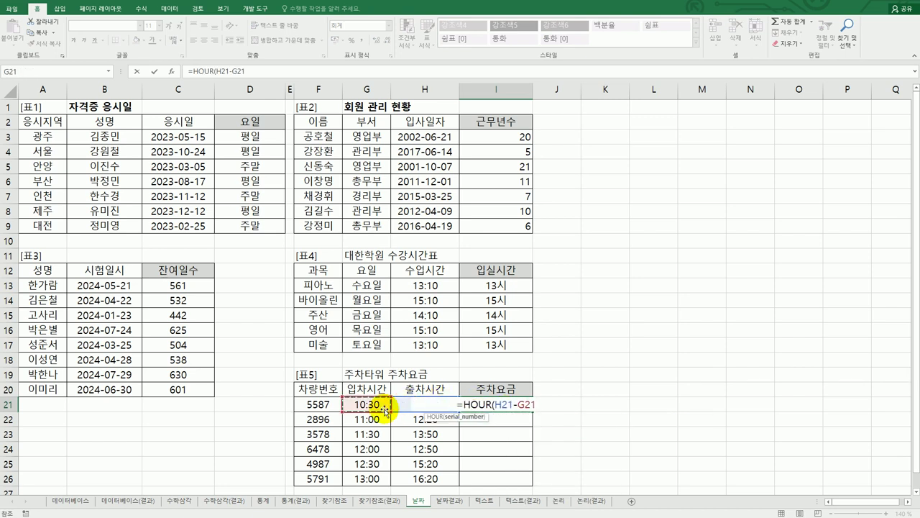
text())
key(Return)
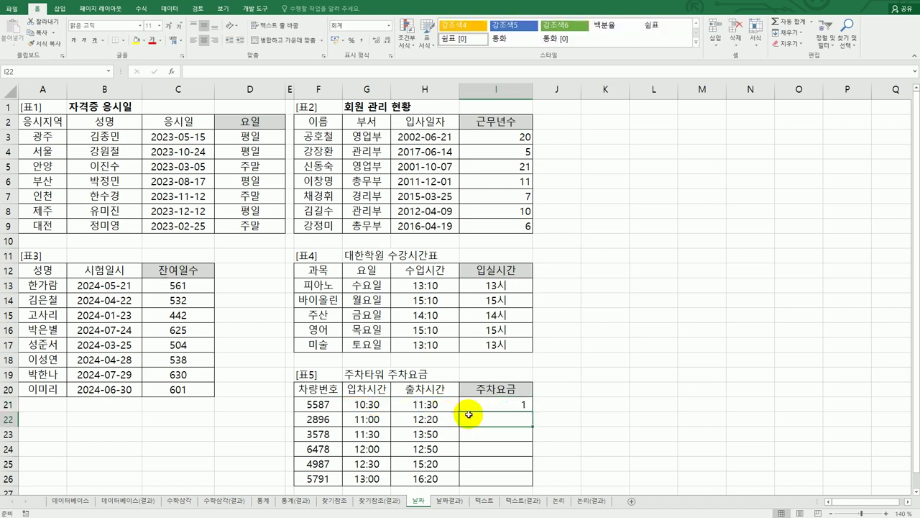
- Fill the HOUR formula from I21 down through I26 in the 주차요금 column of 표5
click(508, 407)
drag(533, 411, 521, 481)
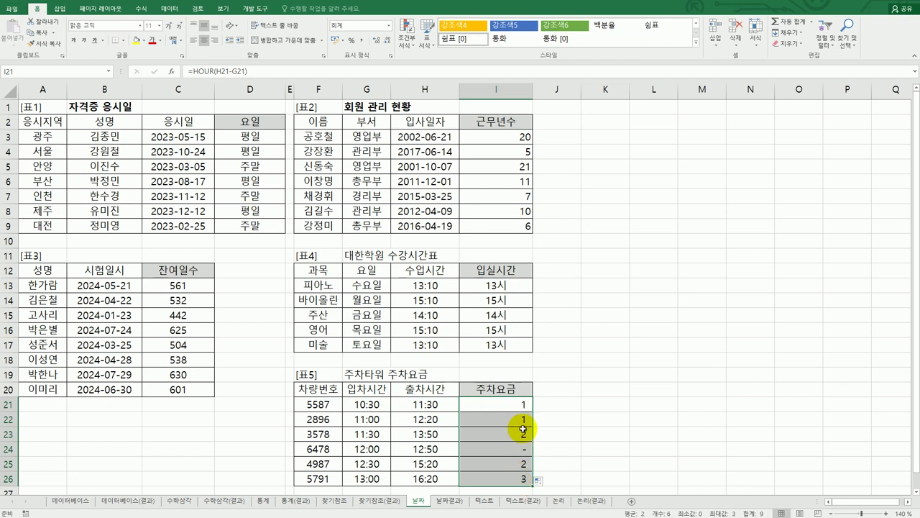
- Multiply the HOUR result in I21 by 60 and refill the 주차요금 column down through I26
double_click(526, 407)
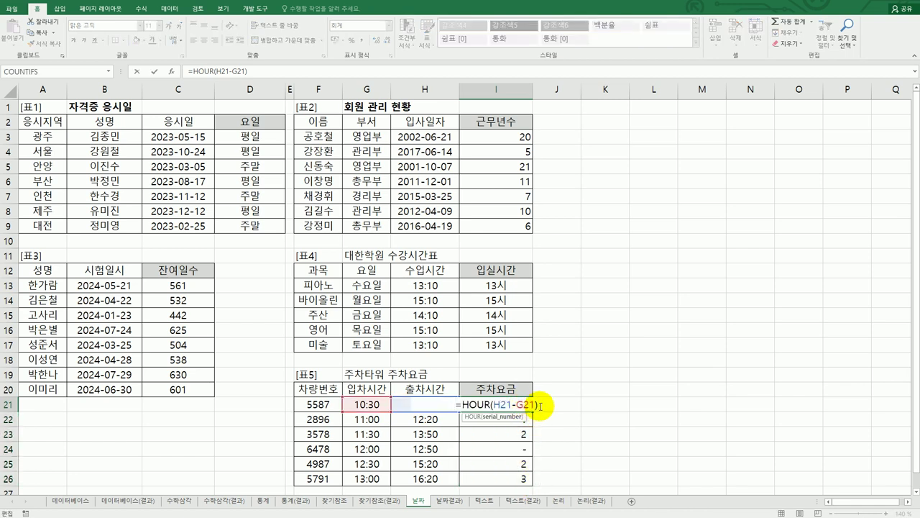
key(End)
text(*60)
key(Return)
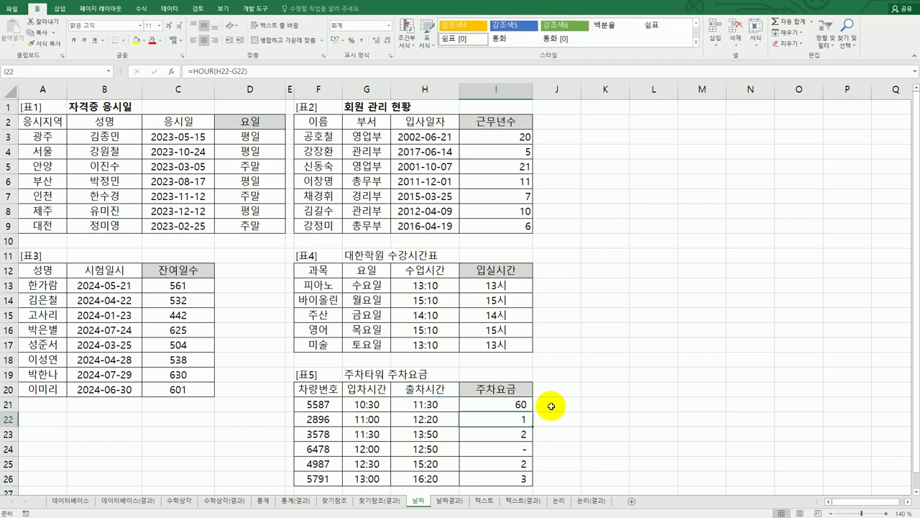
click(528, 405)
drag(529, 405, 529, 481)
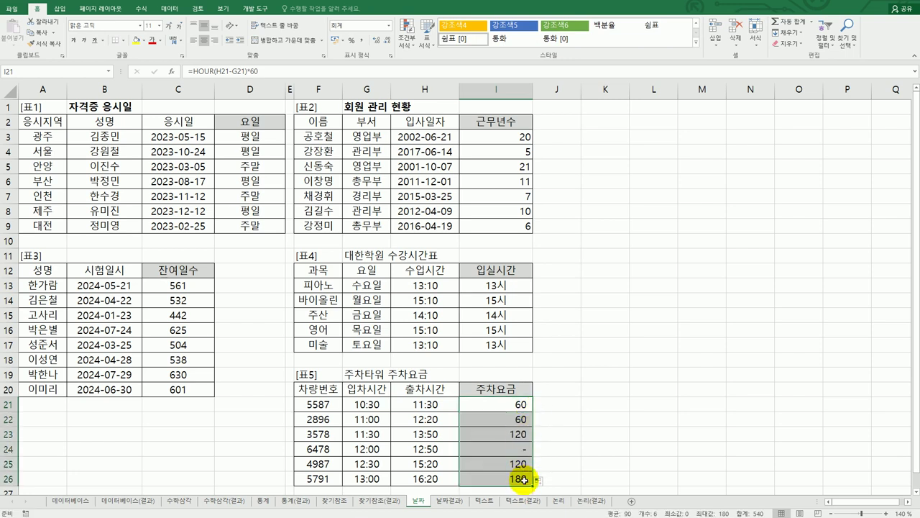
- Append +MINUTE(H21-G21) to the formula in I21 and refill it down through I26
click(521, 407)
double_click(521, 405)
text(+)
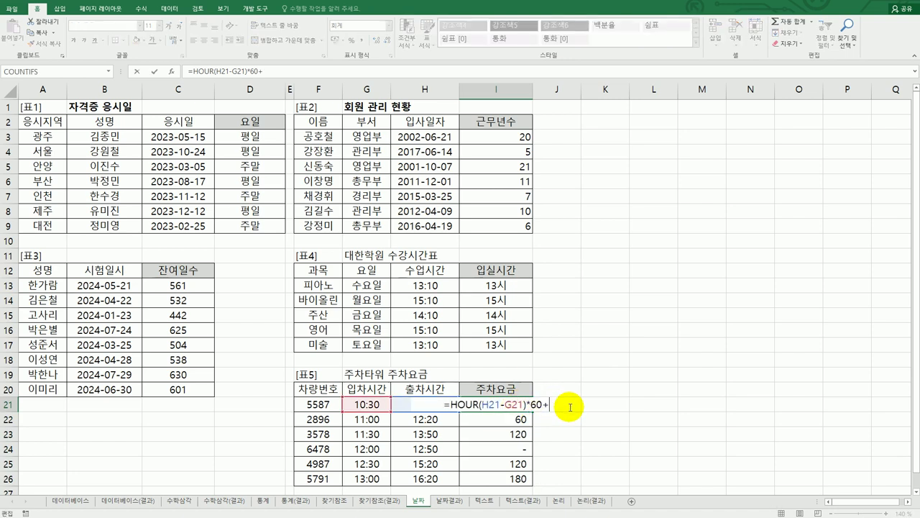
text(MI)
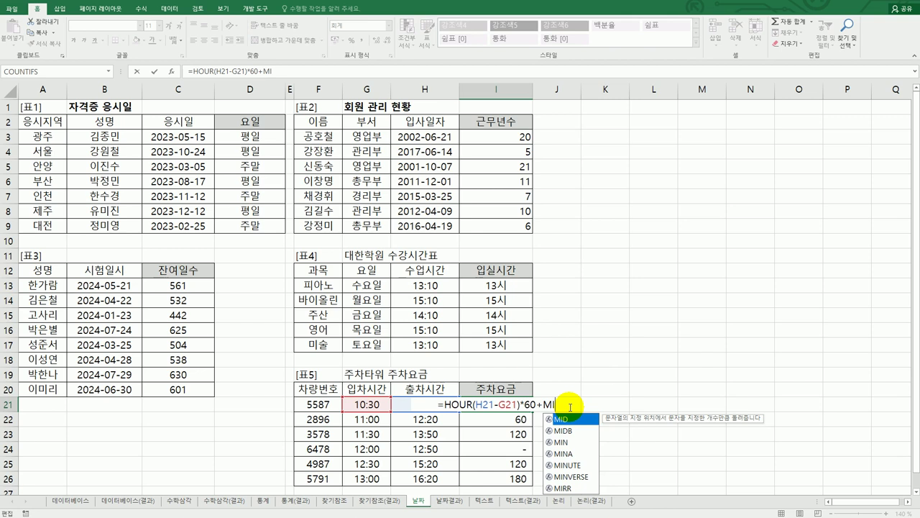
double_click(564, 466)
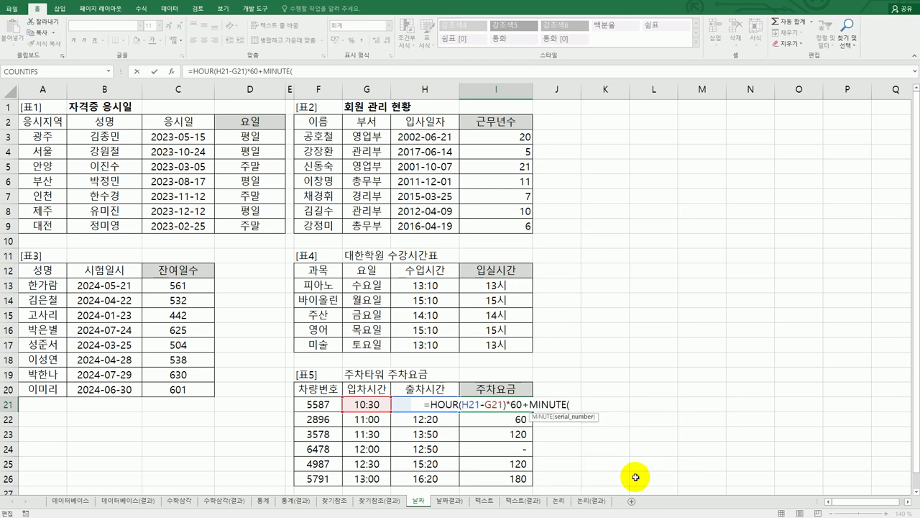
click(401, 405)
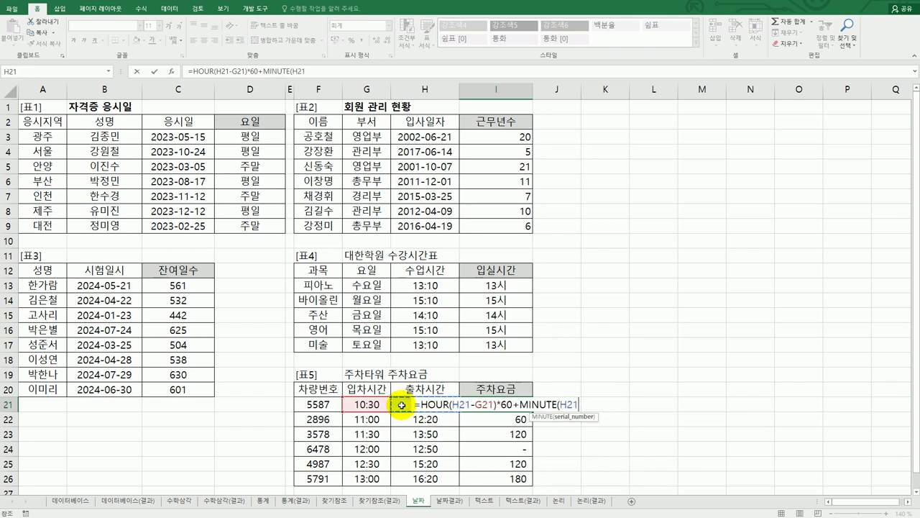
text(-)
click(364, 405)
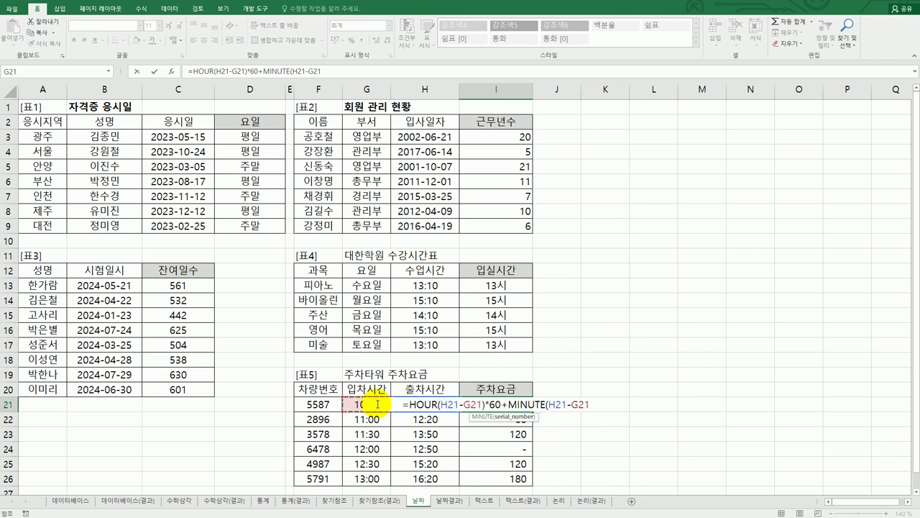
text())
key(Return)
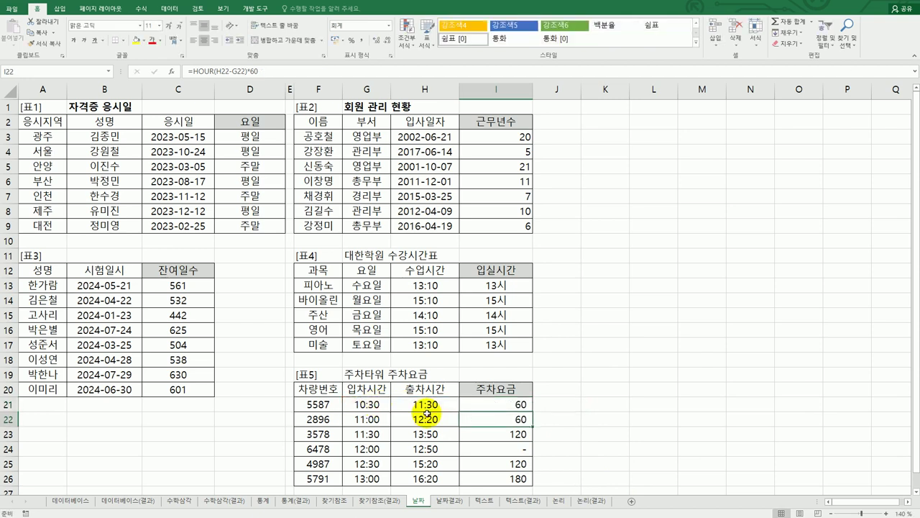
click(486, 405)
drag(535, 412, 536, 487)
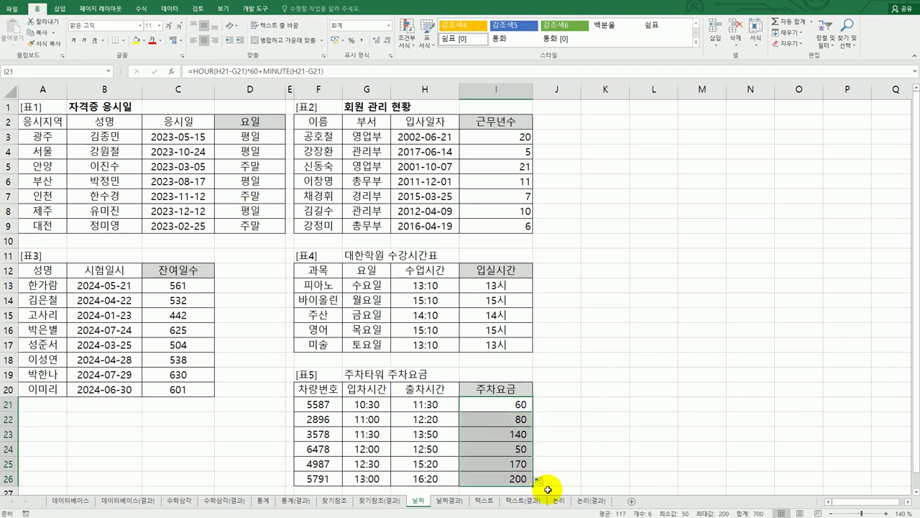
- Enclose the hour-and-minute sum in I21 in parentheses, divide it by 10, and refill down through I26
click(515, 404)
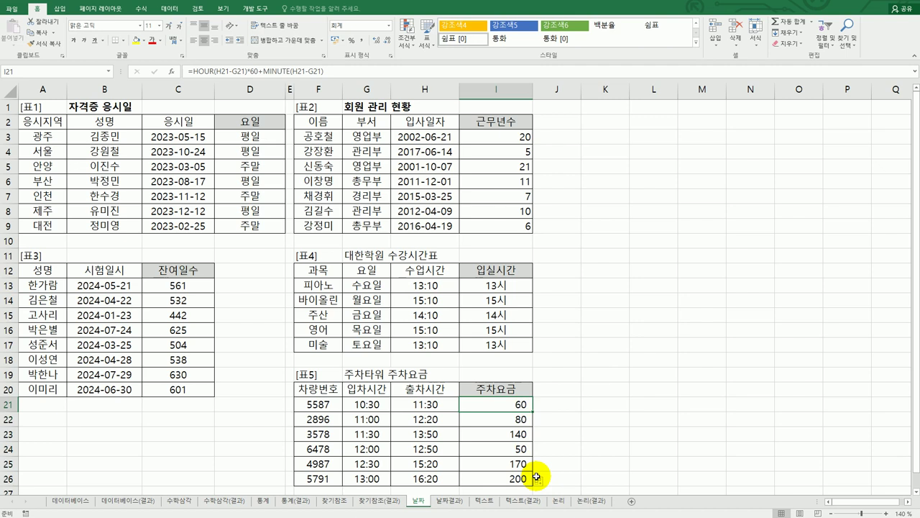
double_click(521, 405)
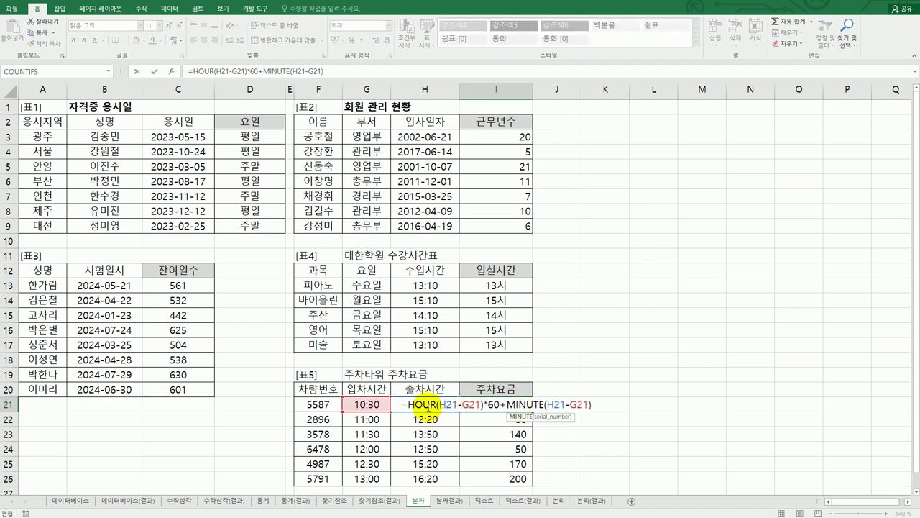
text(()
key(End)
text()/)
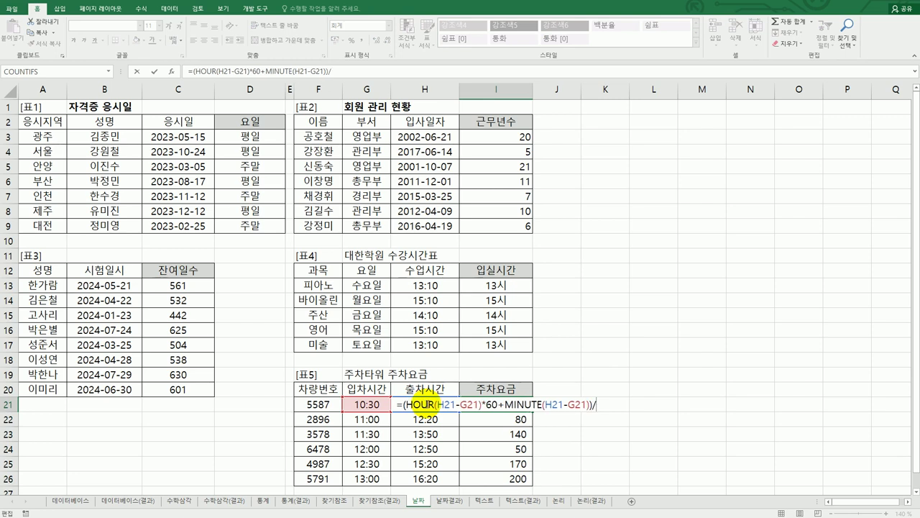
text(2)
key(BackSpace)
text(10)
key(Return)
click(504, 403)
drag(533, 411, 537, 483)
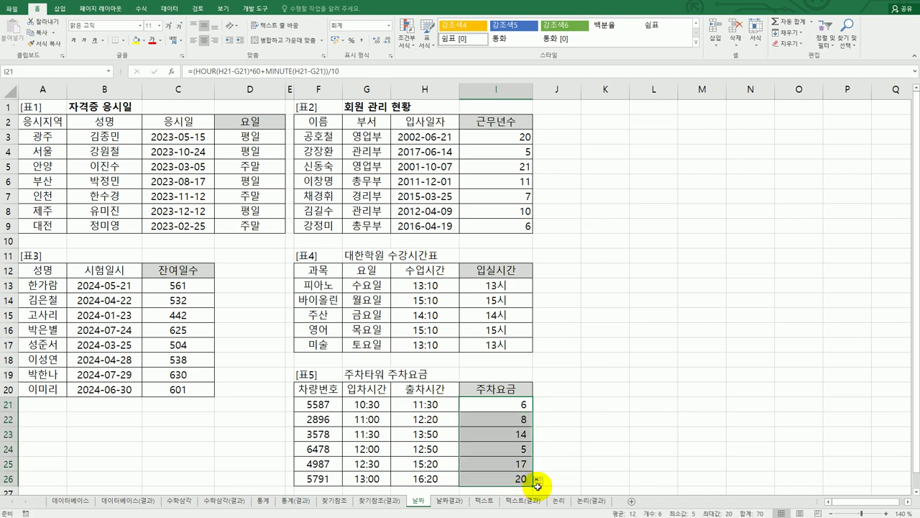
- Append *200 to the 주차요금 formula in I21 and refill it down through I26
double_click(504, 403)
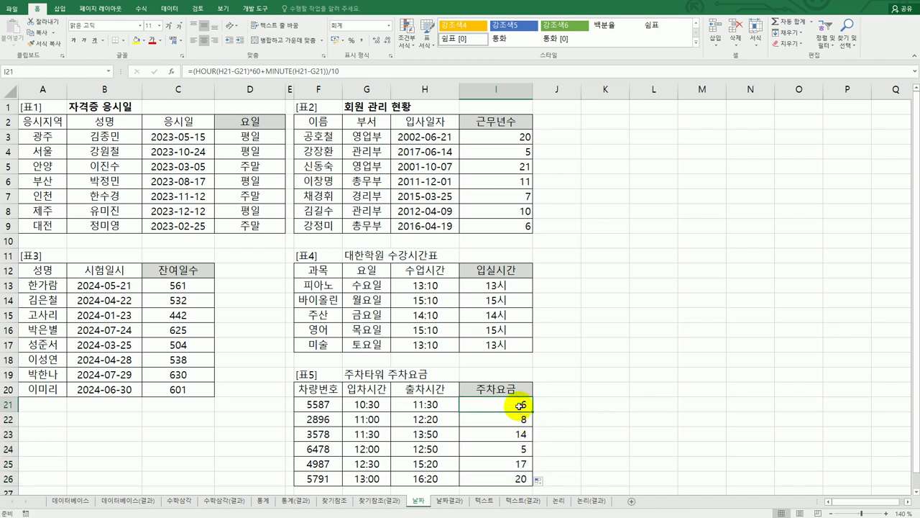
key(End)
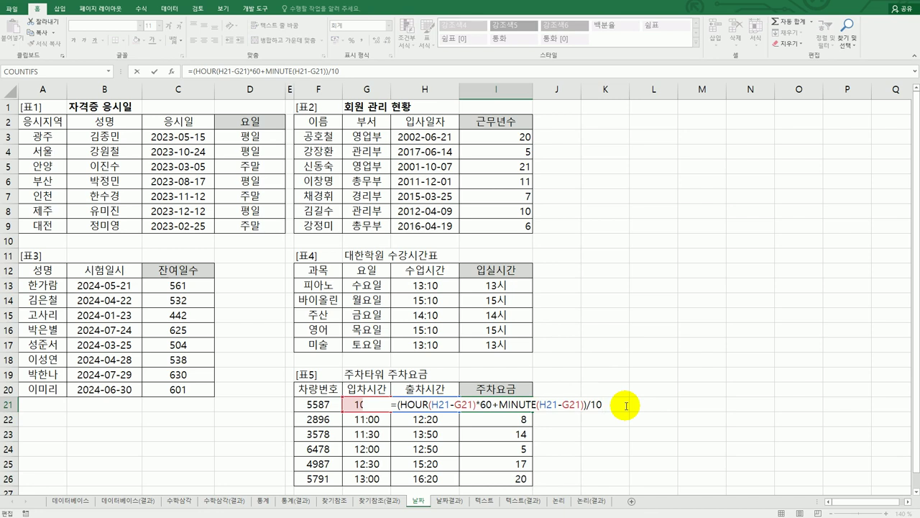
text(*200)
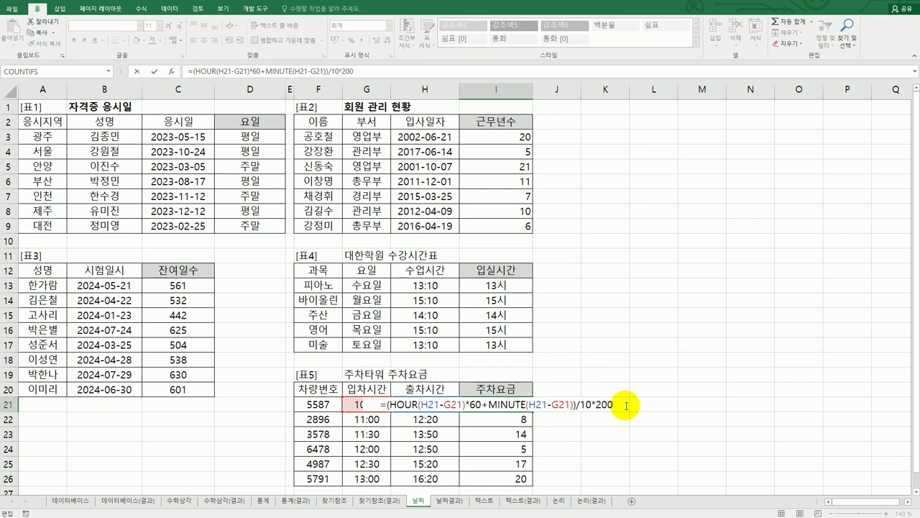
key(ctrl+Return)
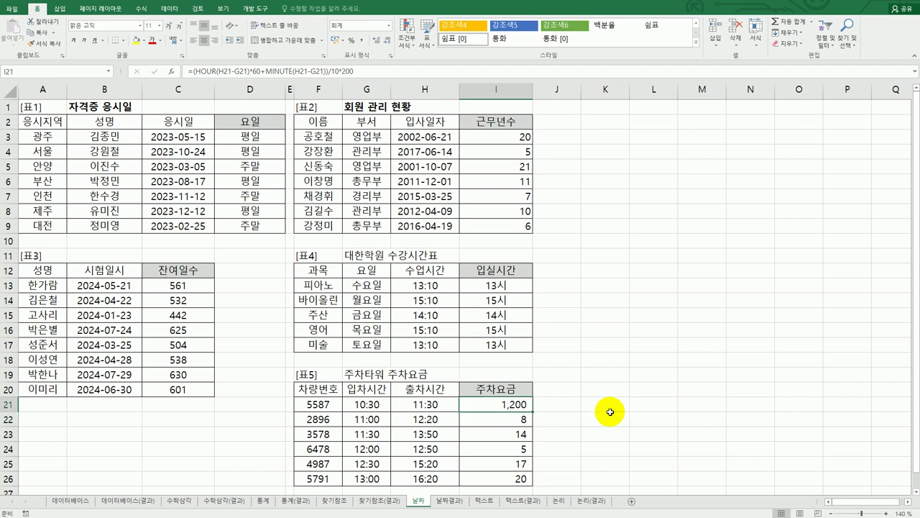
drag(533, 412, 532, 478)
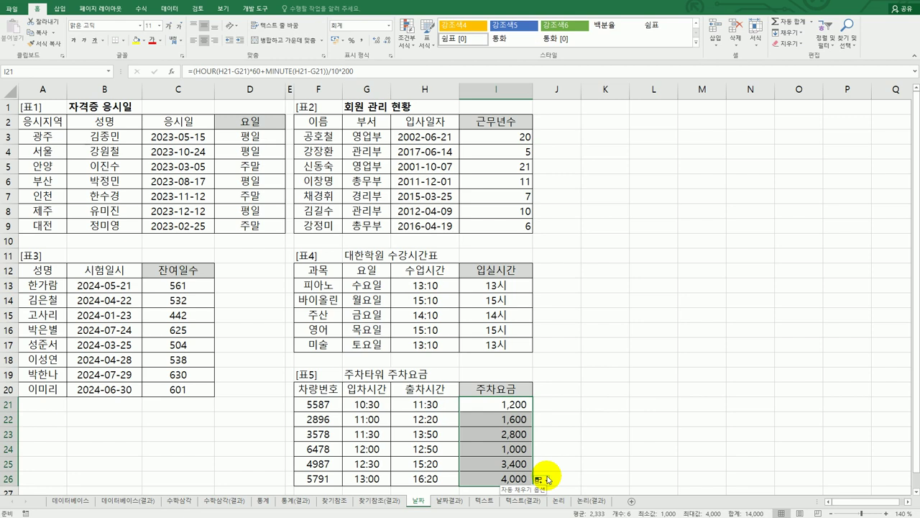
click(517, 475)
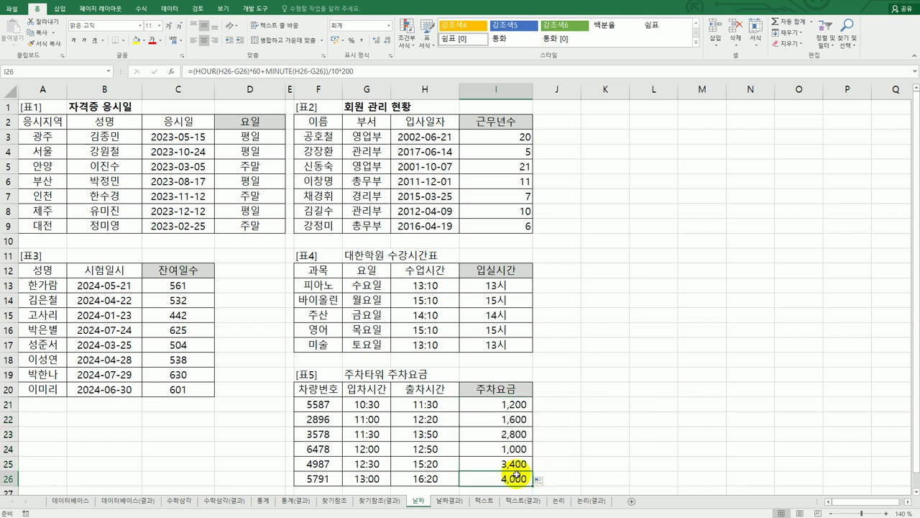